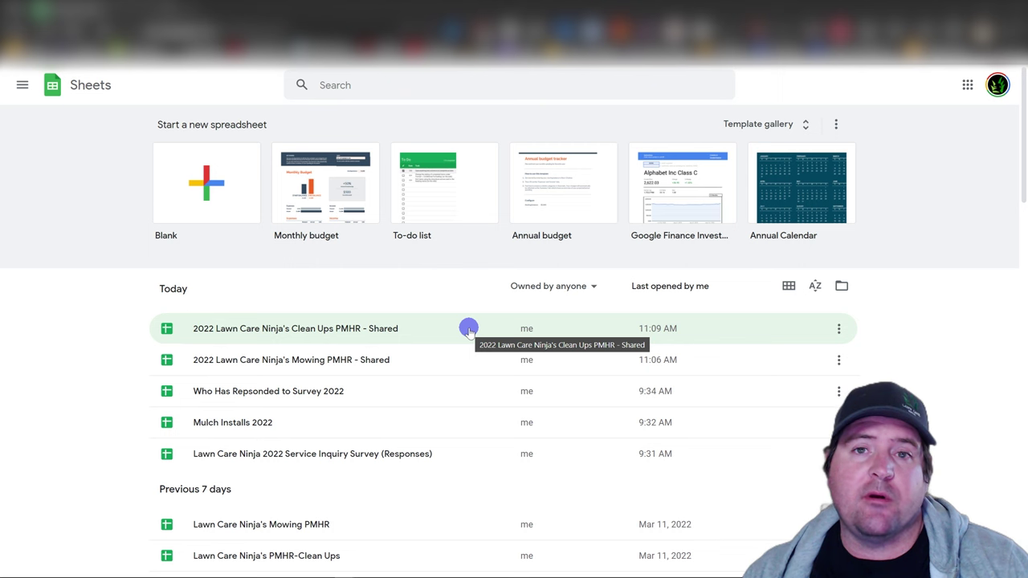
Open the shared spreadsheet "2022 Lawn Care Ninja's Mowing PMHR - Shared" and dismiss the save-a-copy notice
click(420, 329)
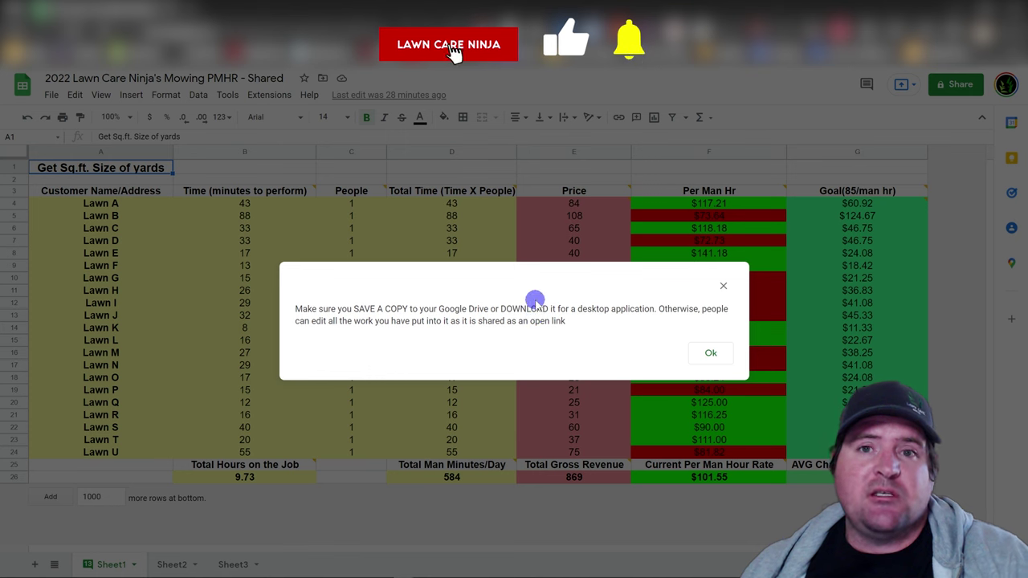
click(712, 354)
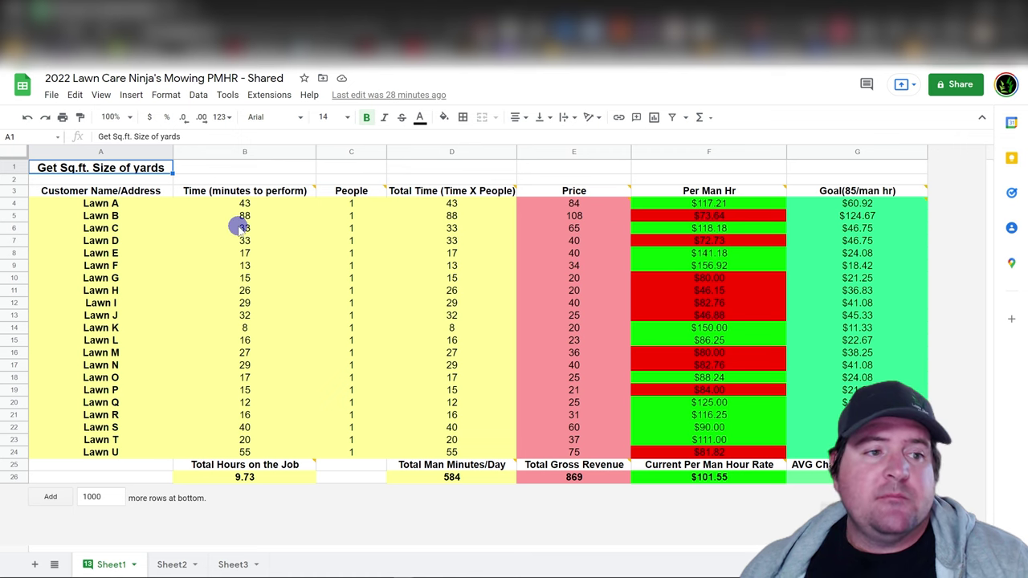
Try setting the number of people for Lawn A to 3, and undo the change
mouse_move(220, 191)
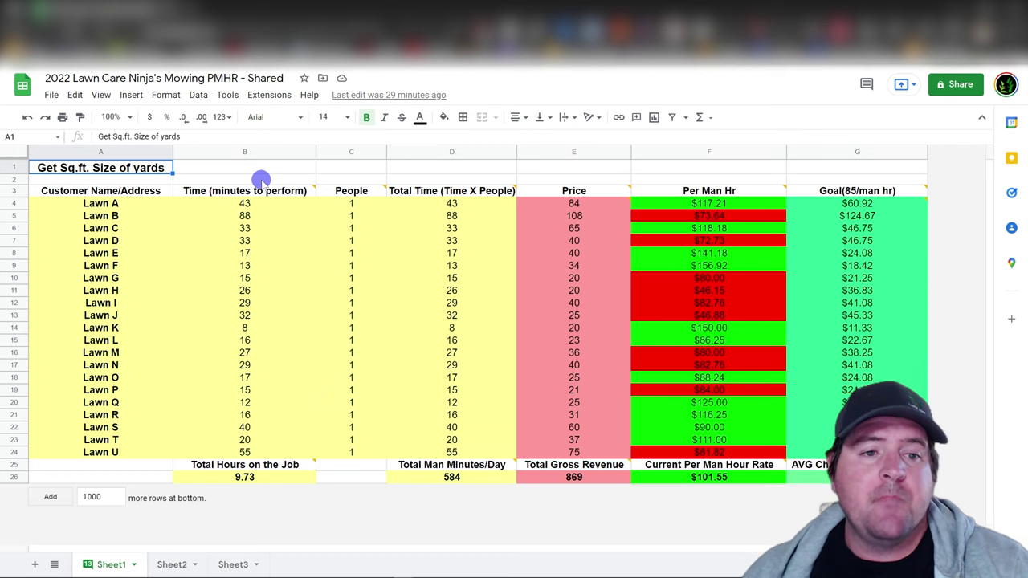
mouse_move(363, 193)
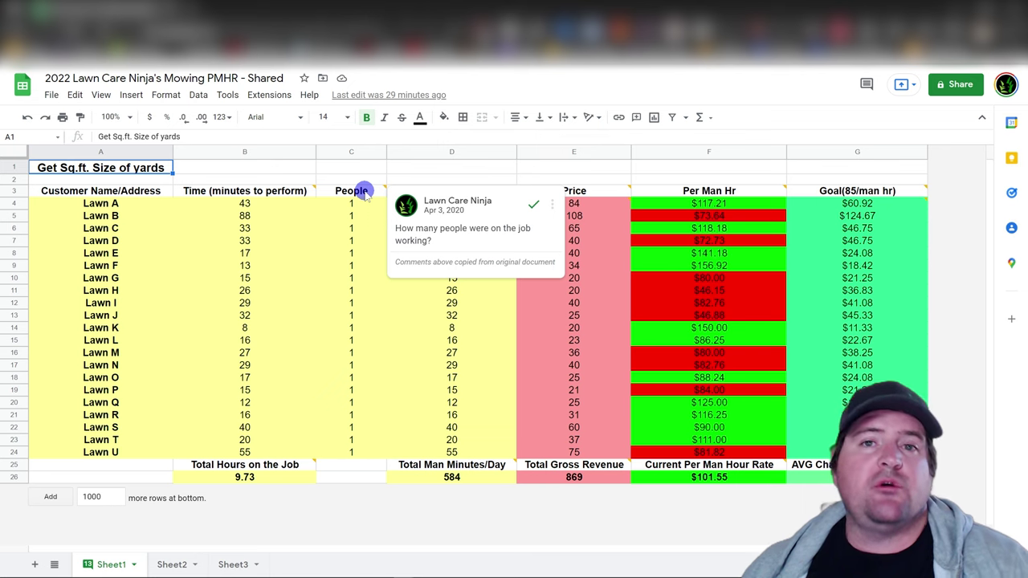
mouse_move(453, 192)
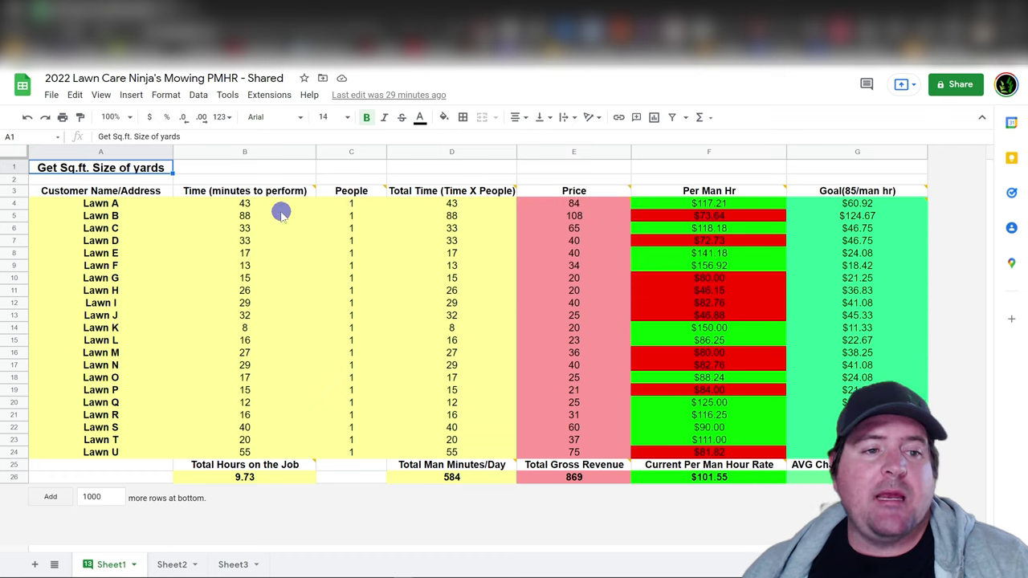
click(351, 204)
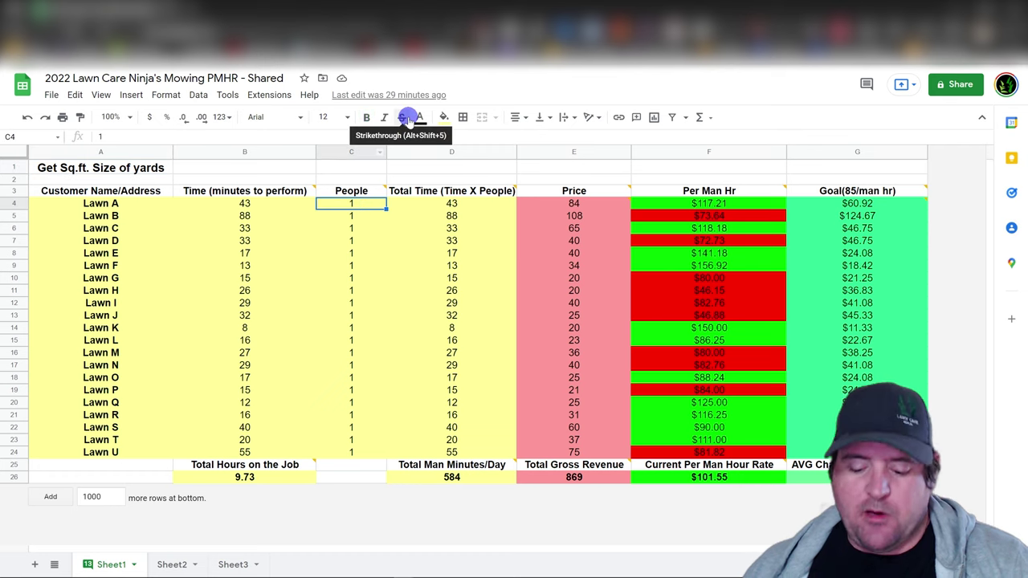
text(3)
key(Return)
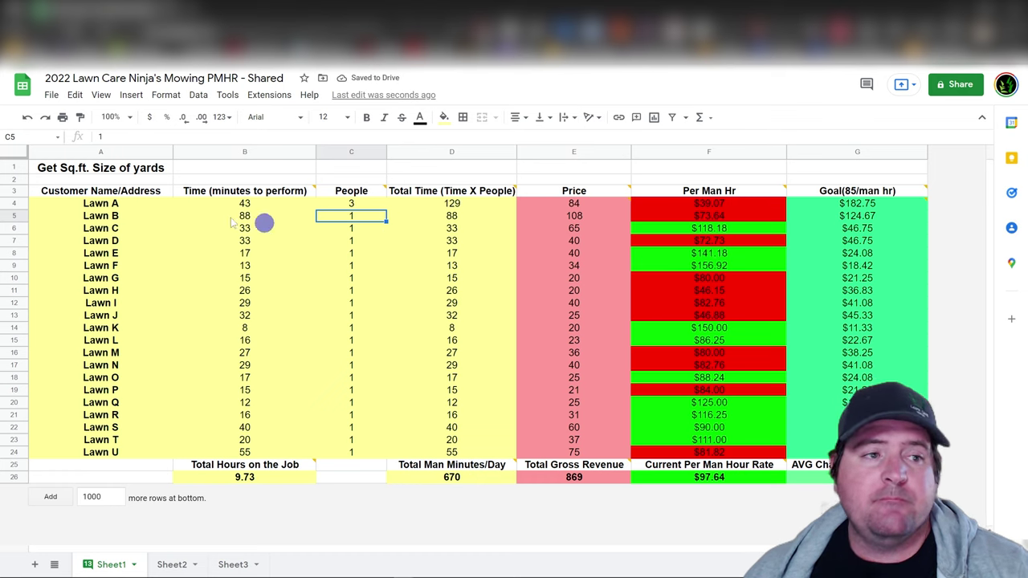
key(ctrl+z)
Try to overwrite Lawn A's Total Time formula with 456, and cancel the protected edit
mouse_move(586, 202)
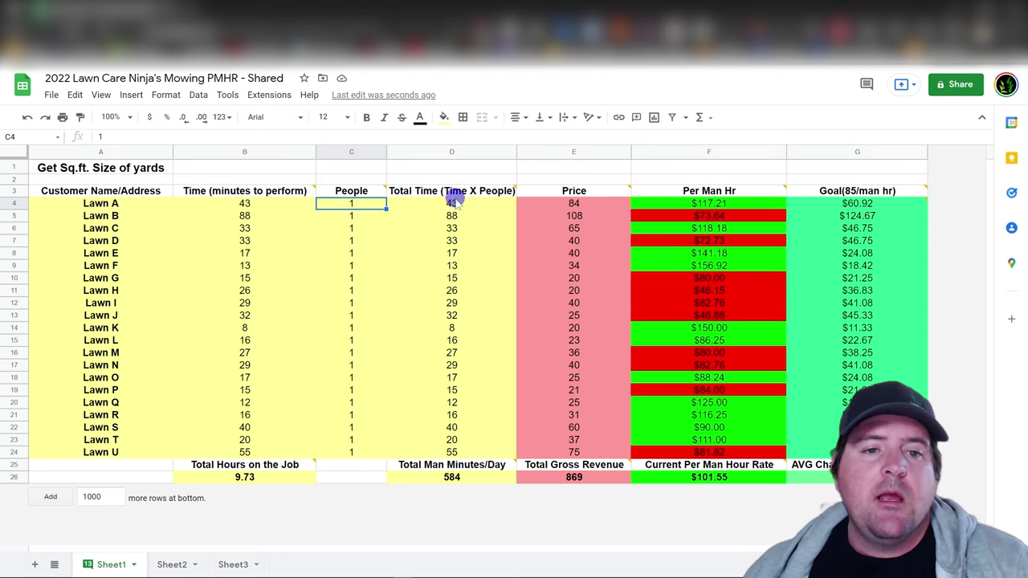
drag(452, 203, 474, 458)
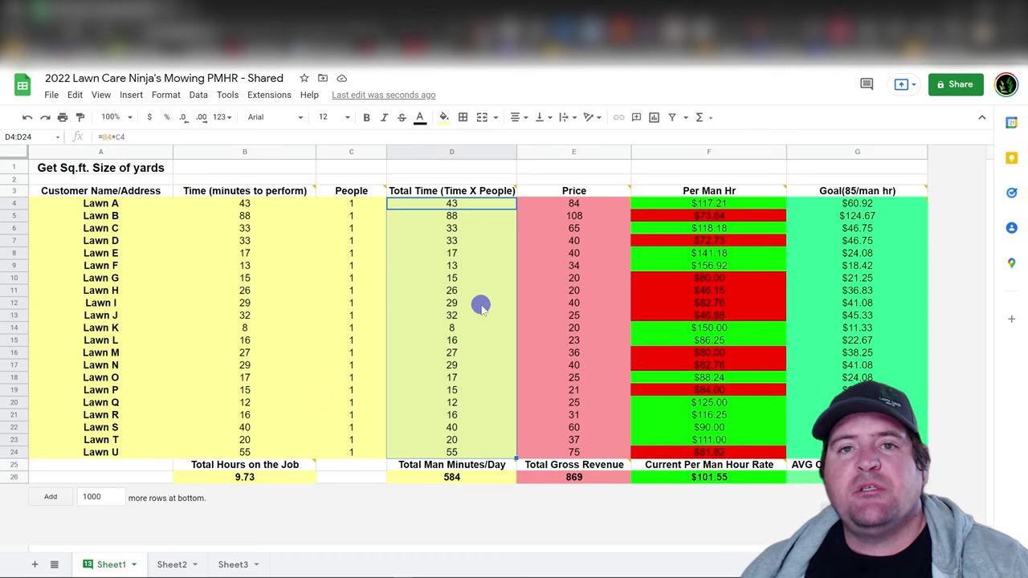
click(482, 254)
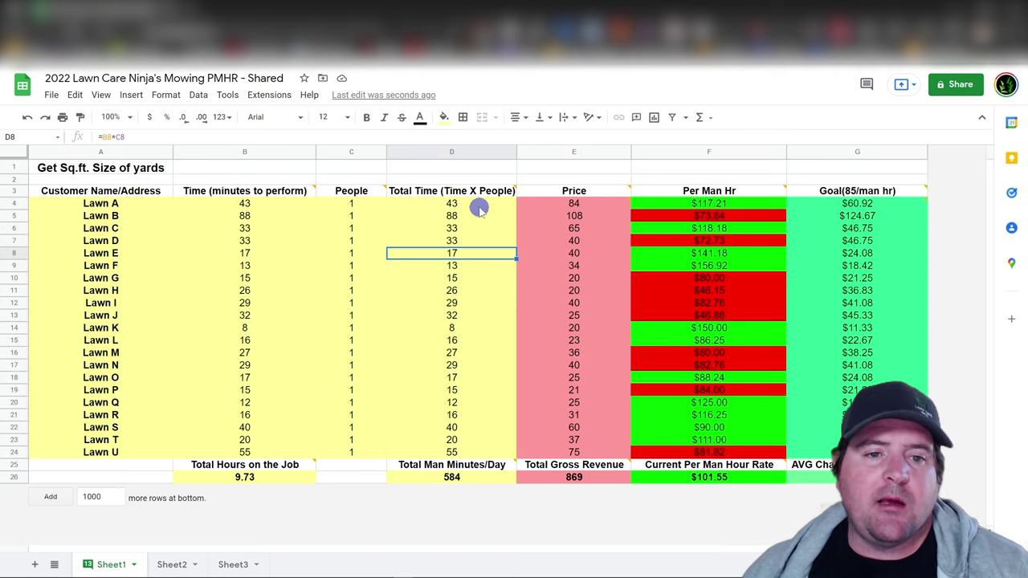
click(469, 203)
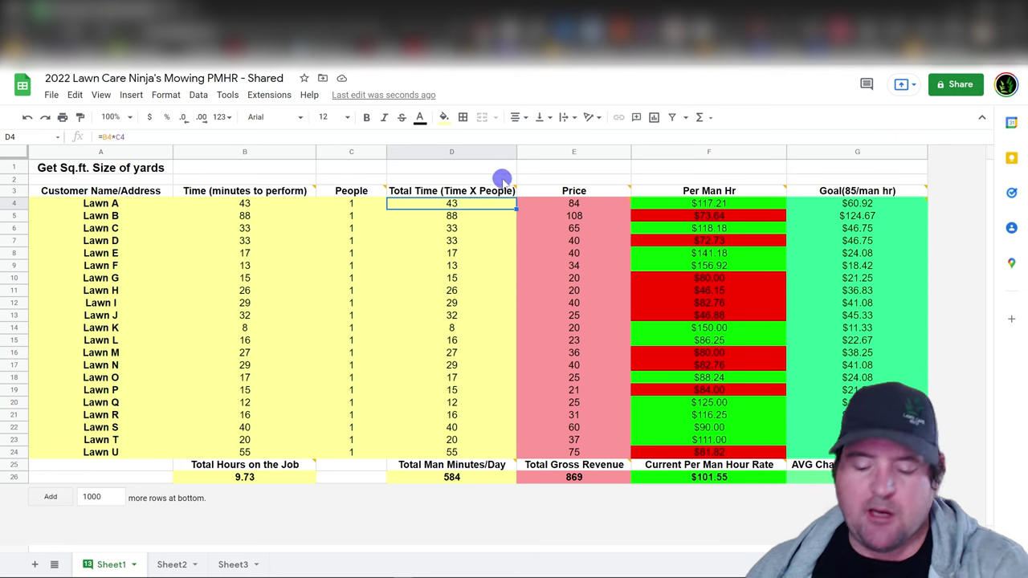
text(456)
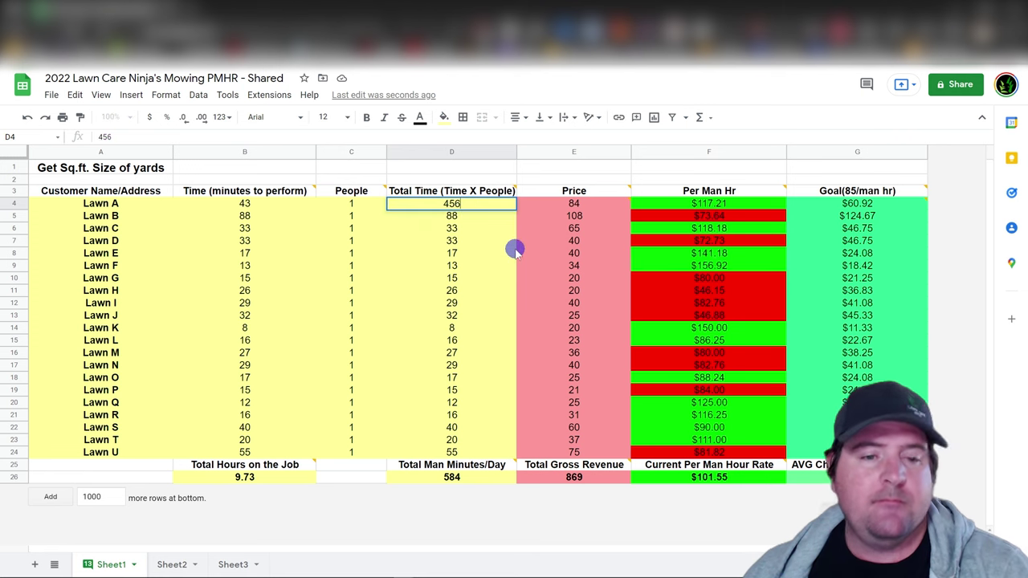
key(Return)
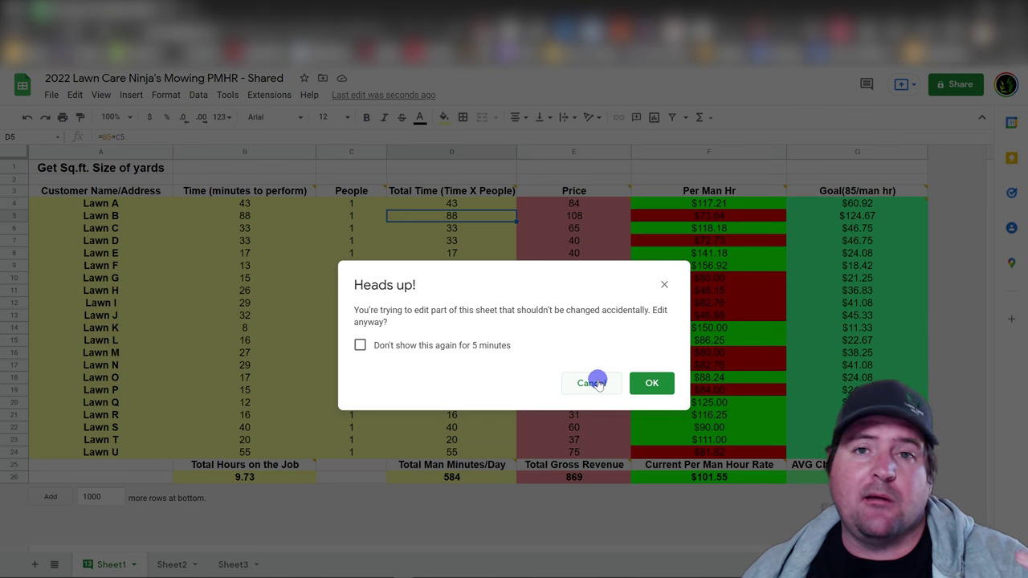
click(595, 383)
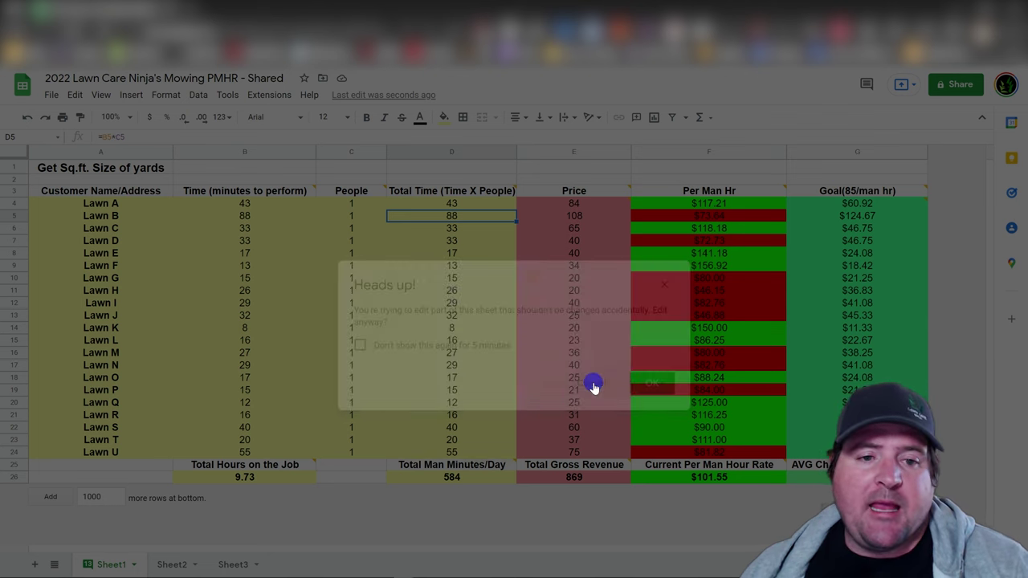
Try to overwrite Lawn A's Per Man Hr formula with 456, and cancel the protected edit
mouse_move(724, 187)
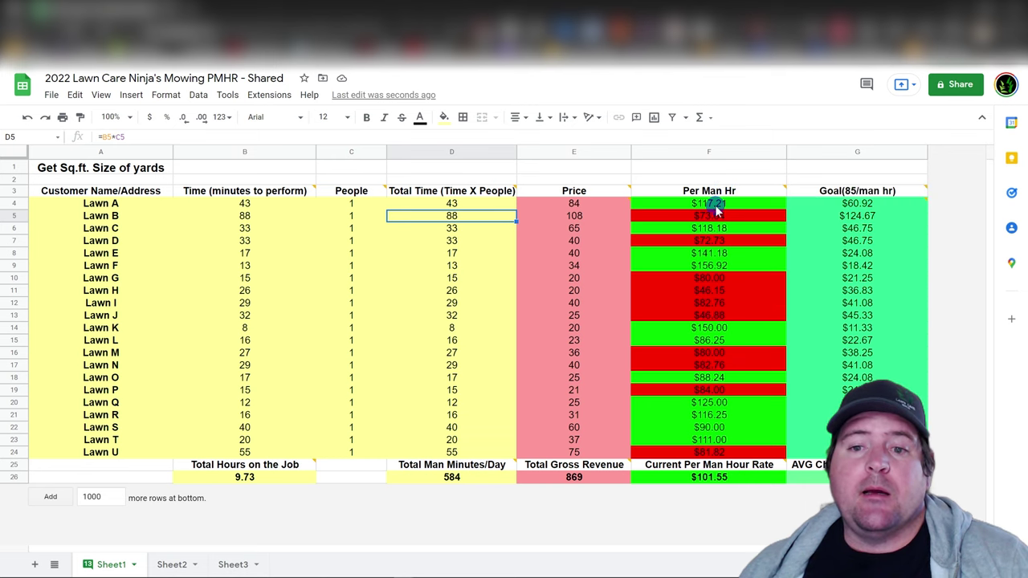
click(715, 205)
text(456)
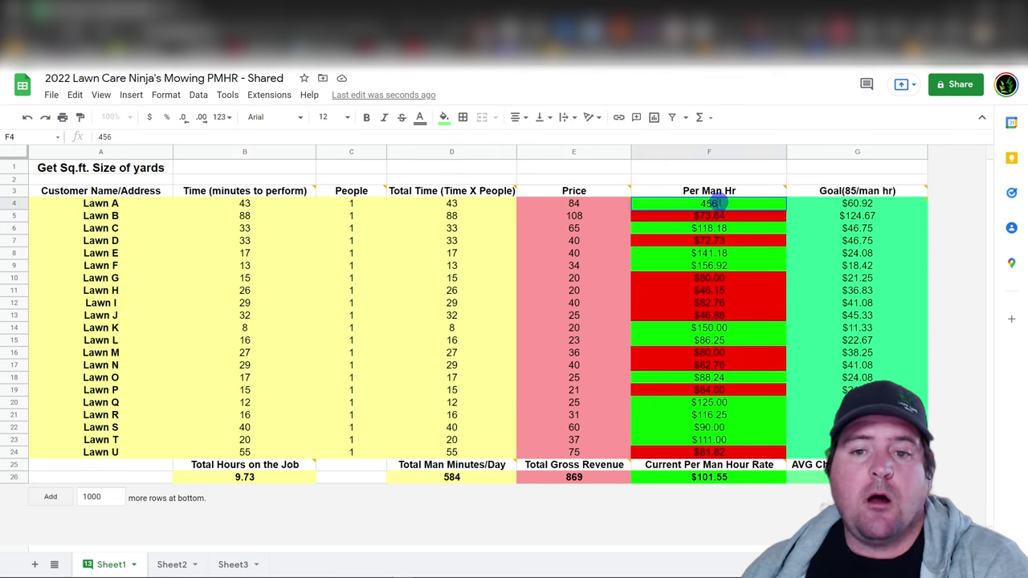
key(Return)
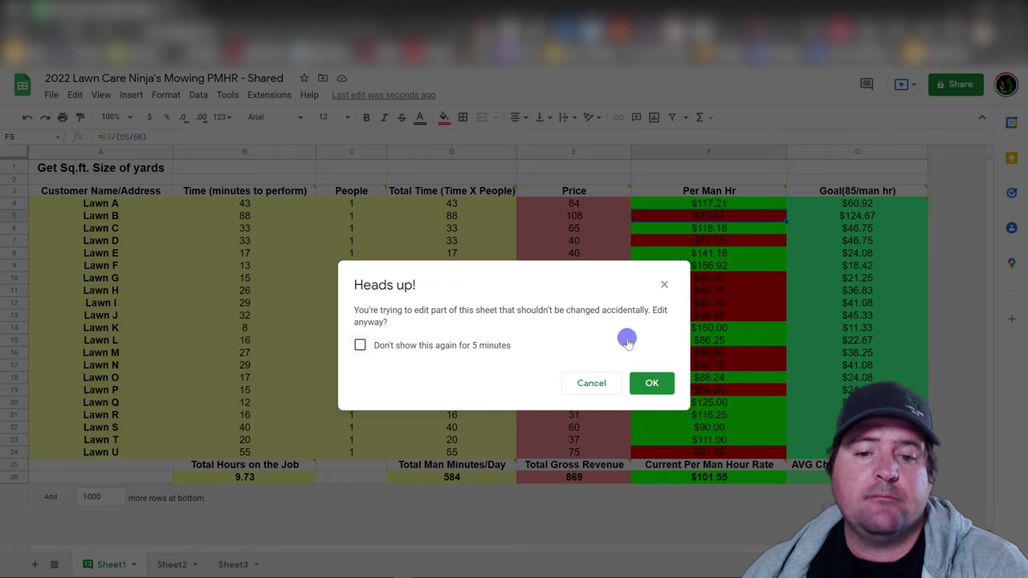
click(599, 384)
Try to paste over a formula cell in the Goal(85/man hr) column, and cancel the protected edit
drag(857, 204, 856, 296)
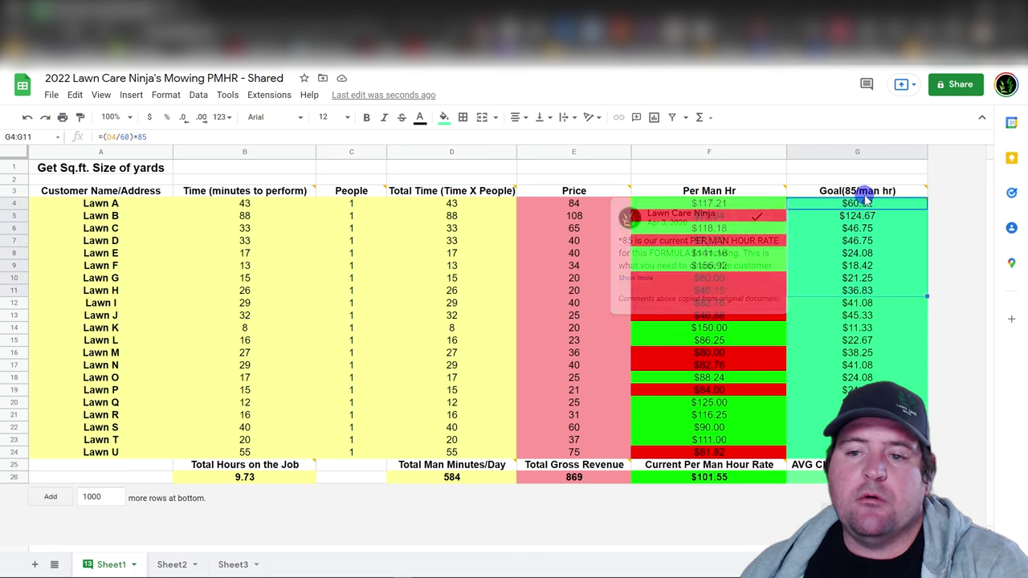
click(857, 303)
key(Down)
key(ctrl+v)
click(592, 385)
Examine the notes on the Per Man Hr and Goal(85/man hr) headers and the goal formula for Lawn A
click(709, 191)
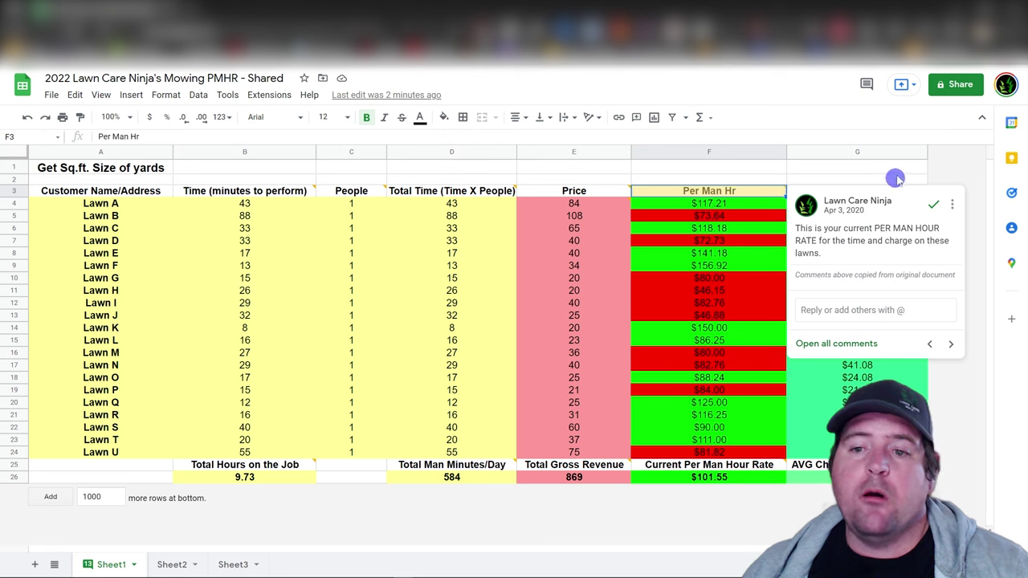
click(871, 193)
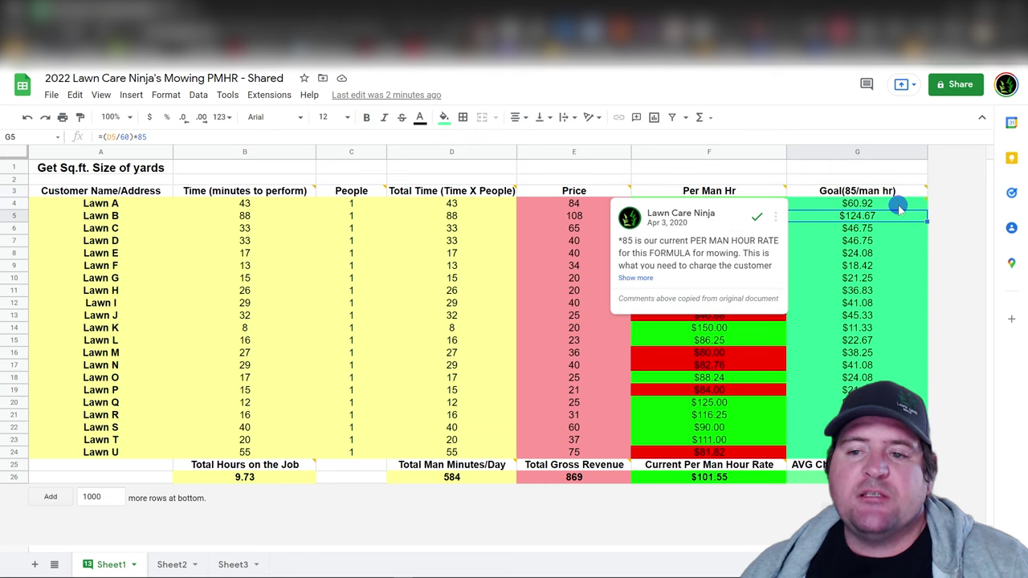
click(888, 204)
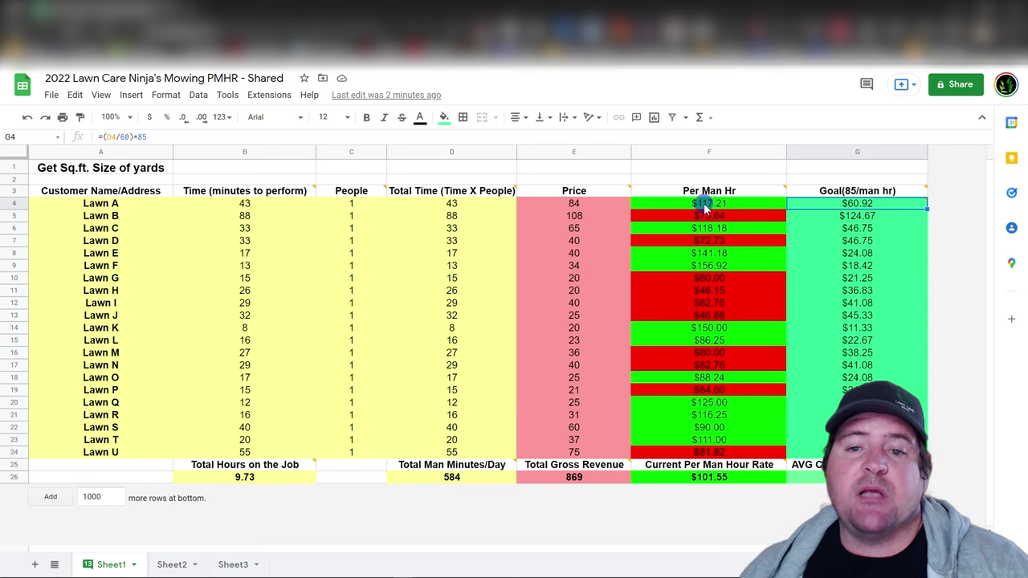
mouse_move(737, 202)
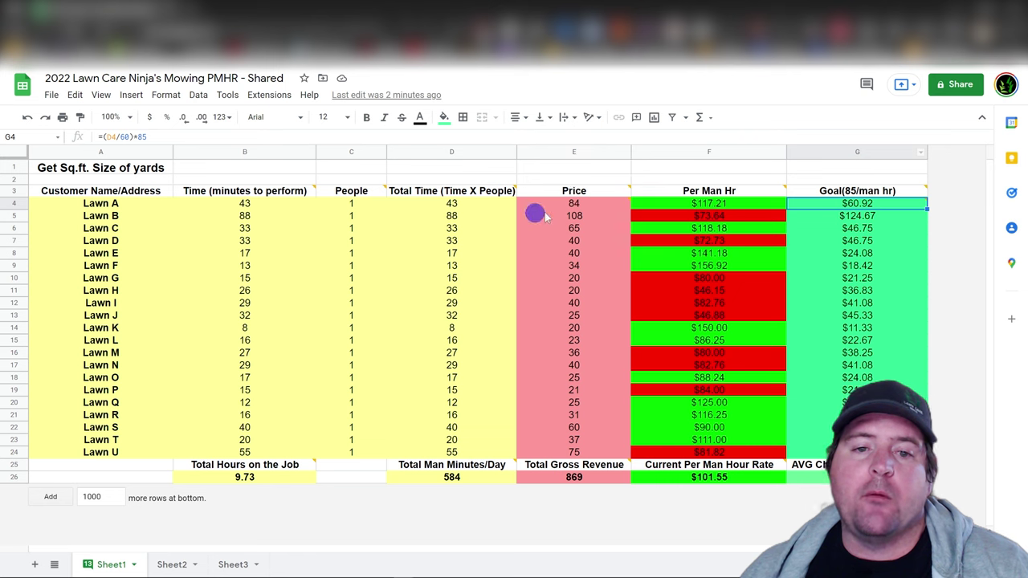
Try a price of 60.92 for Lawn A, and undo the change
click(574, 206)
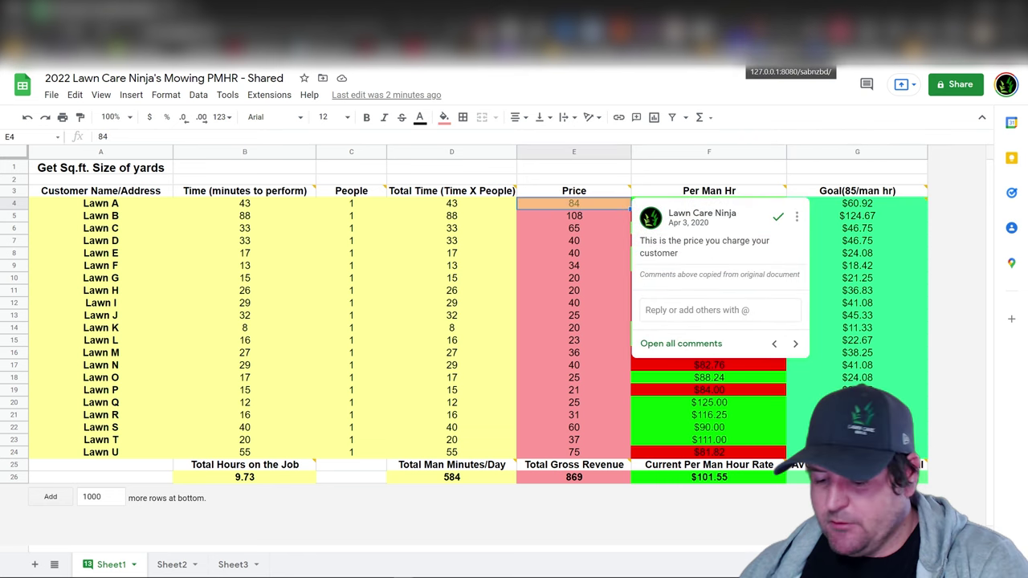
text(60.92)
key(Return)
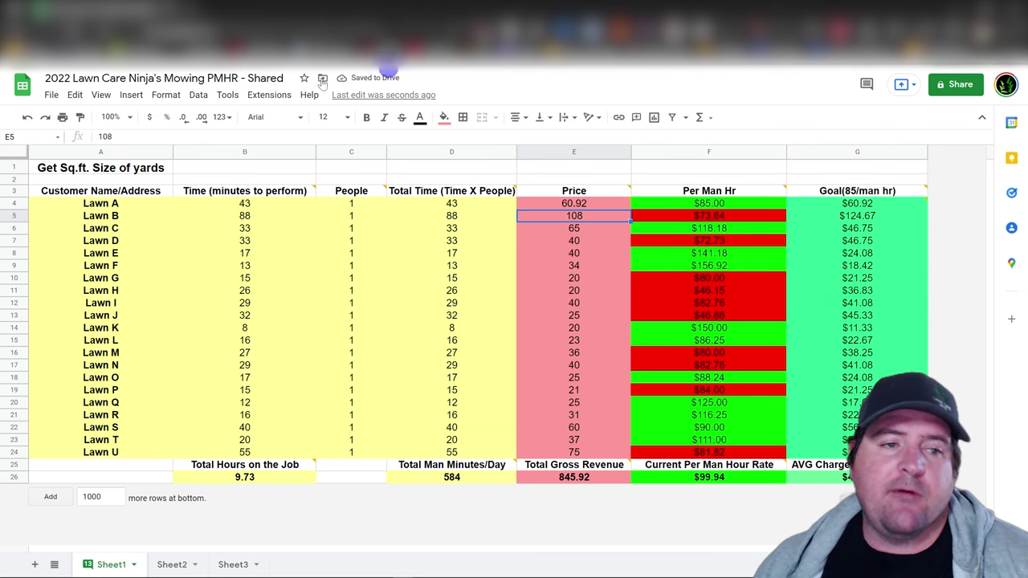
click(28, 118)
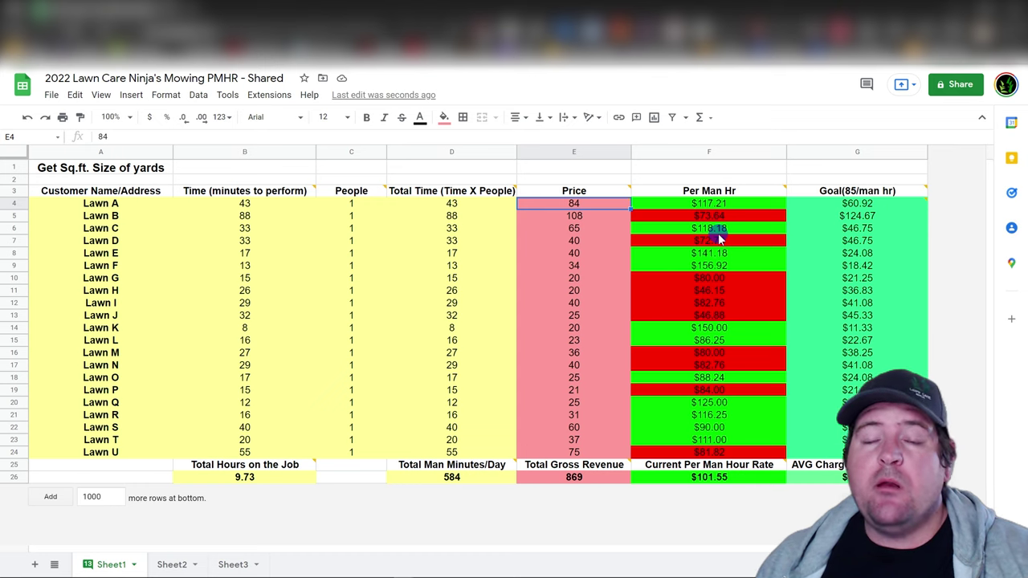
Set the number of people for Lawn A to 2 and check its per-man-hour rate
click(352, 204)
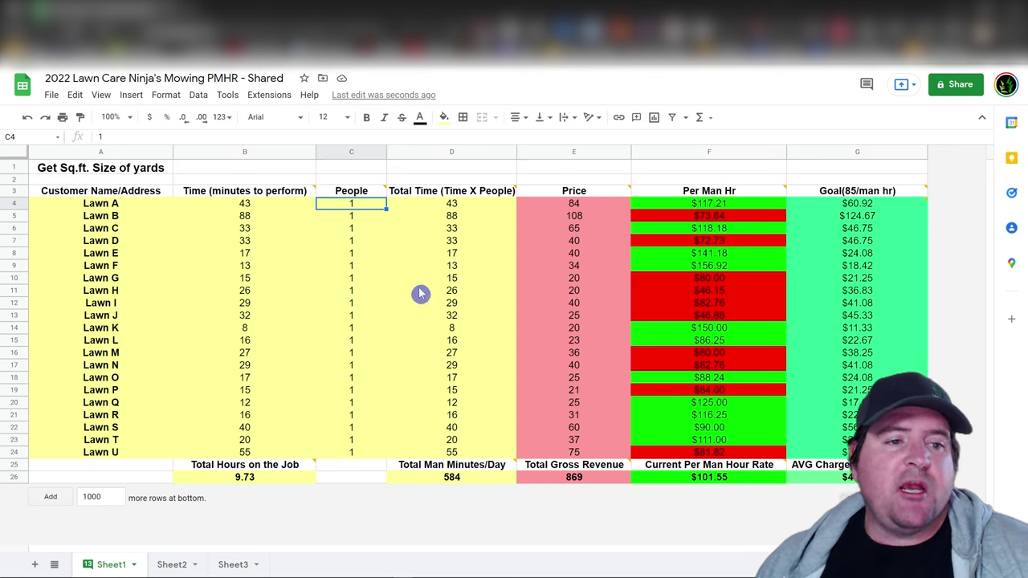
text(2)
key(Tab)
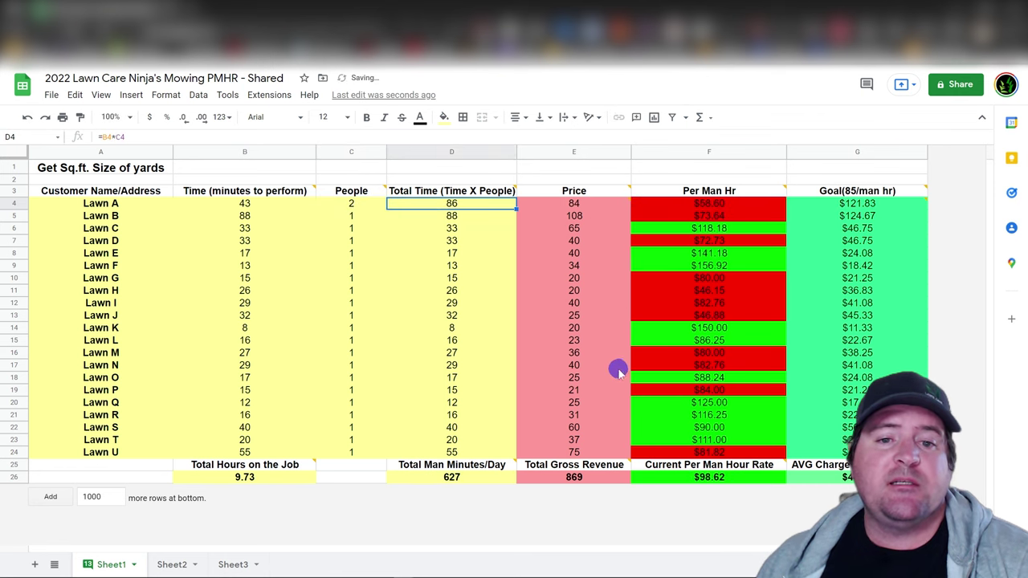
key(Right)
key(Right)
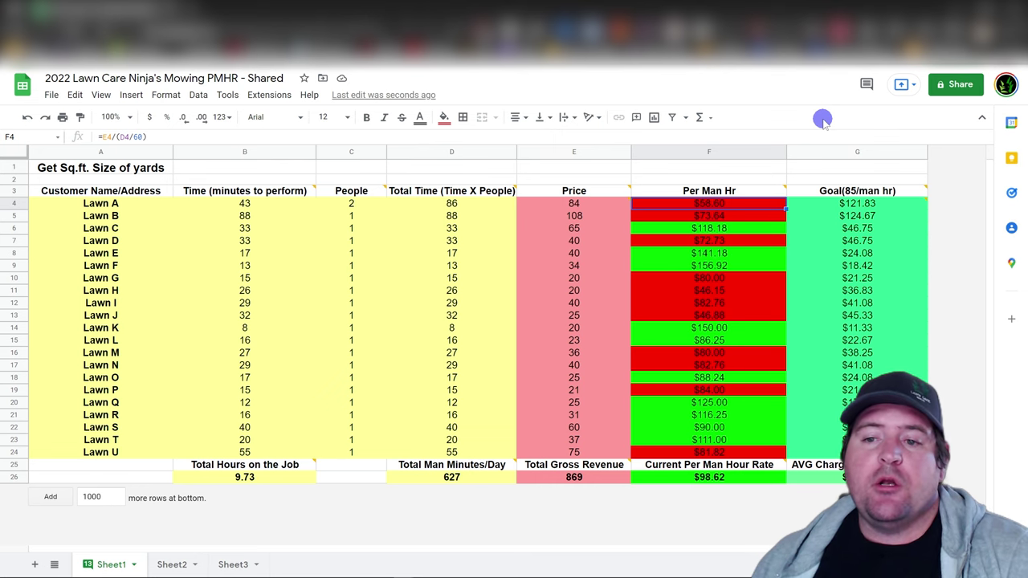
Set the price to 125 for Lawn A and 130 for Lawn B
click(864, 204)
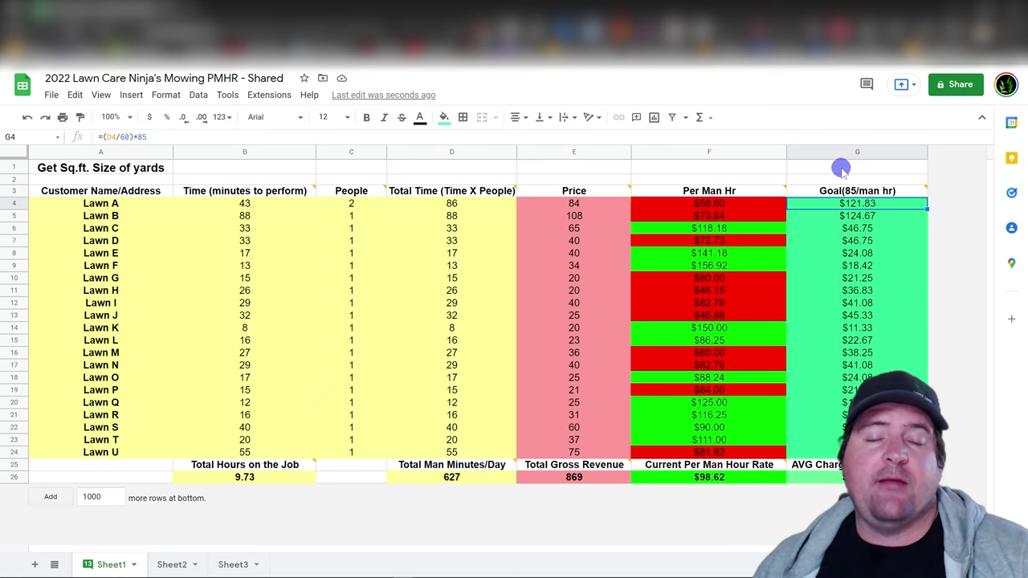
key(Left)
key(Left)
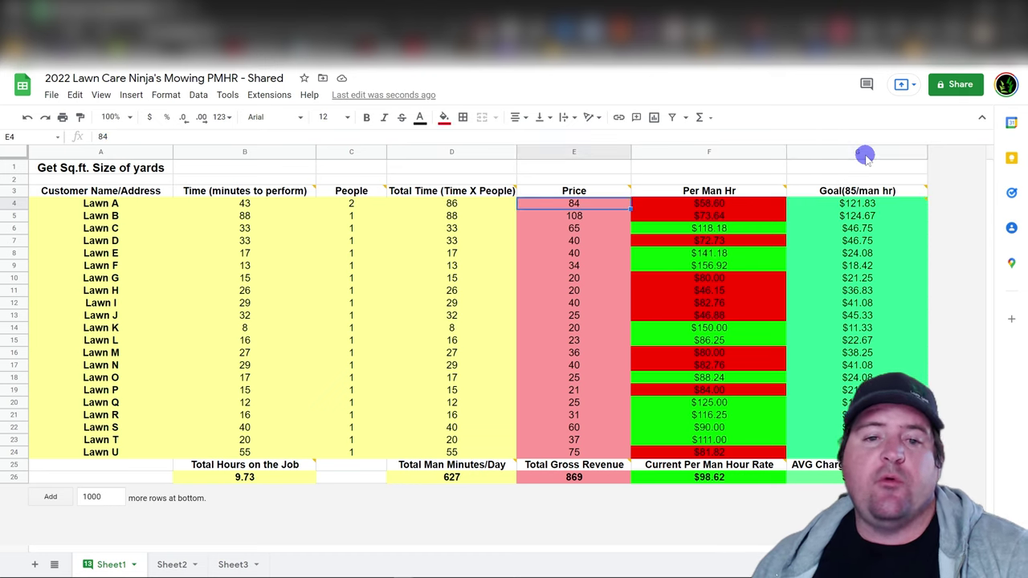
text(125)
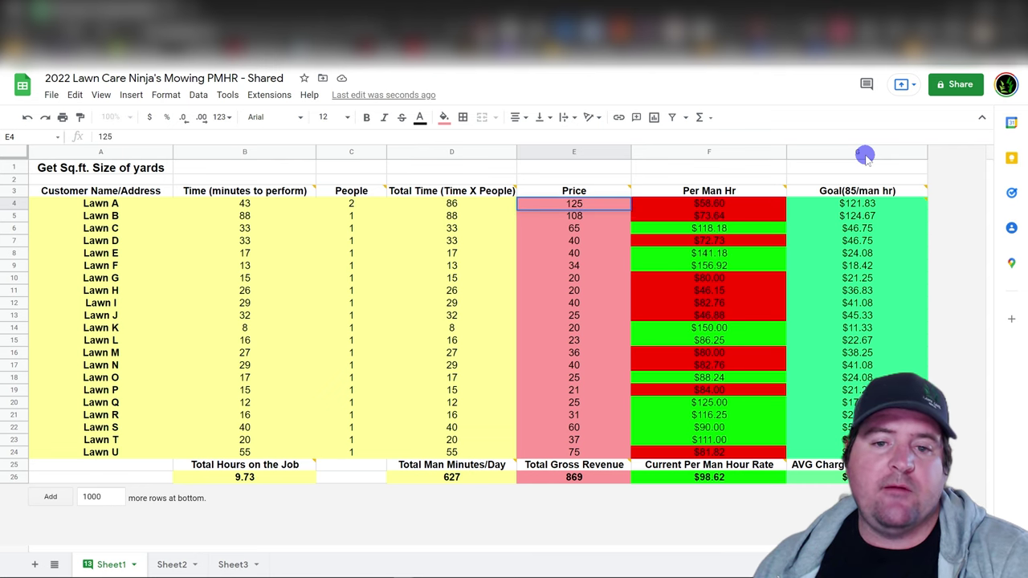
key(Return)
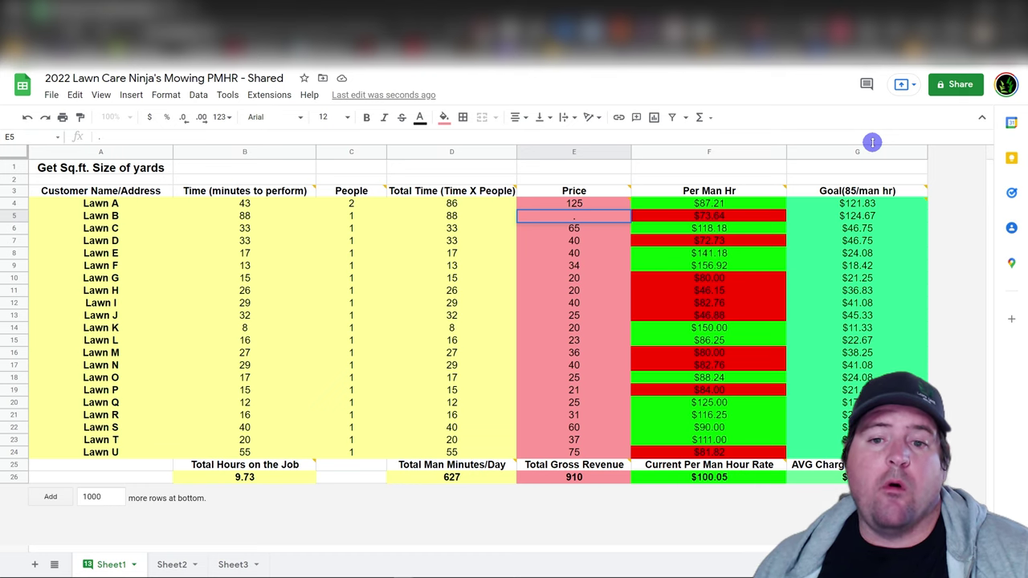
text(130)
key(Return)
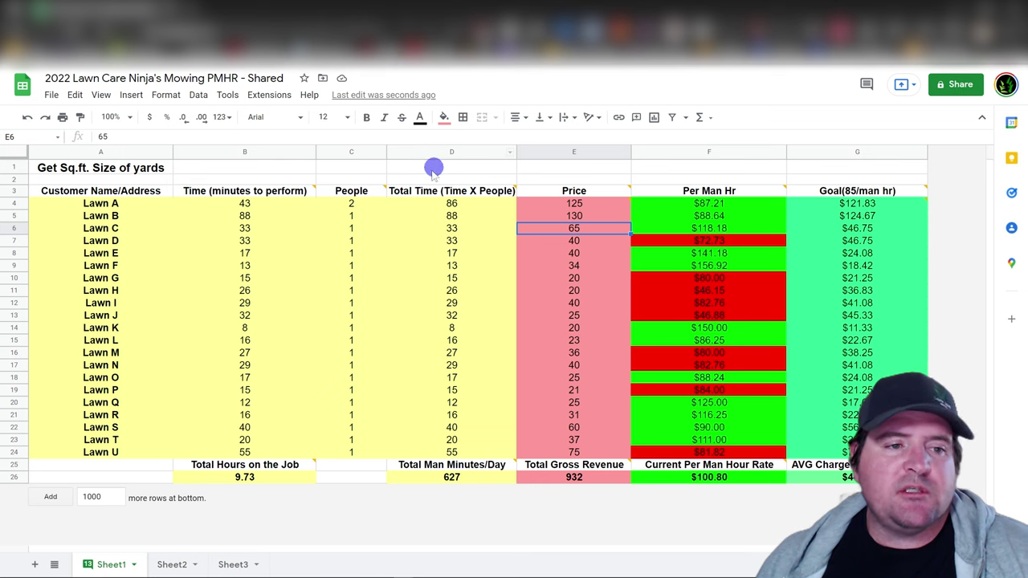
click(245, 206)
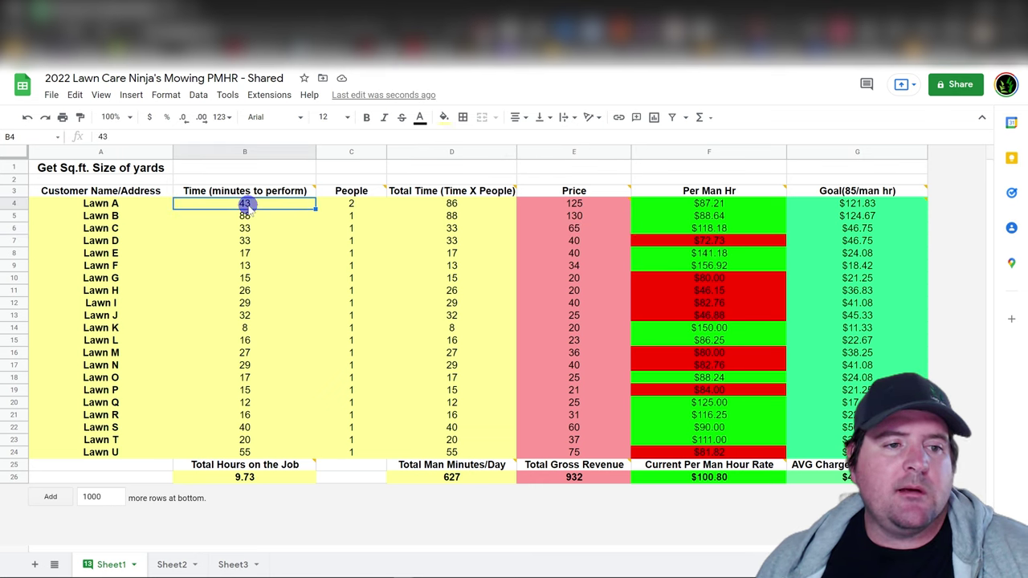
click(353, 205)
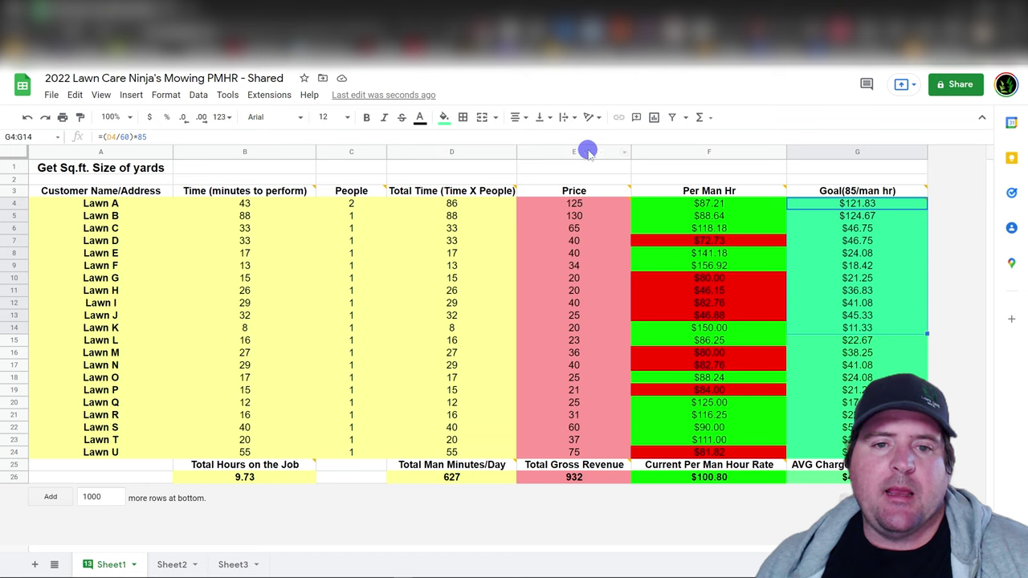
Set the time for Lawn D to 25 minutes and check its per-man-hour rate
click(542, 240)
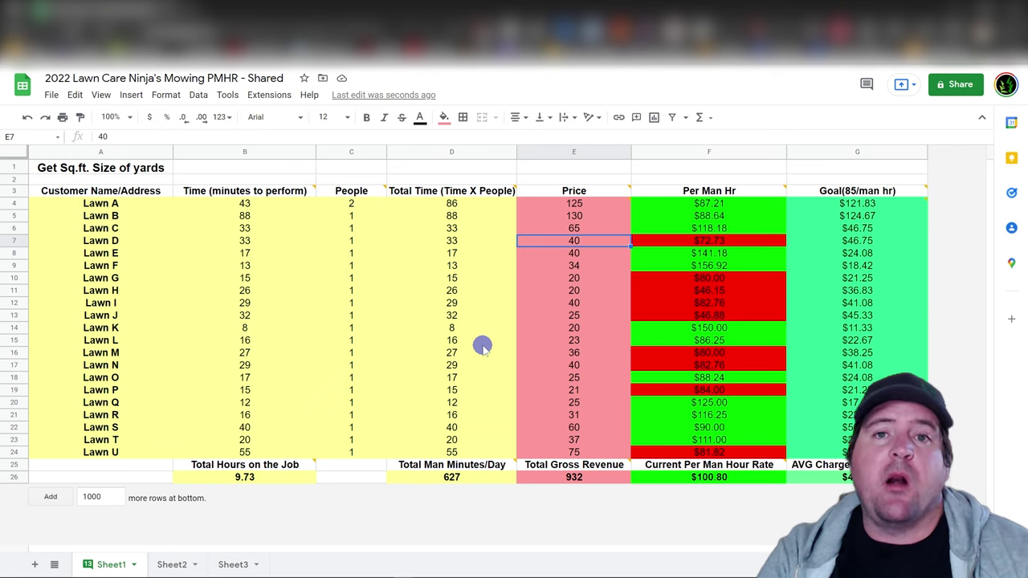
key(Right)
key(Right)
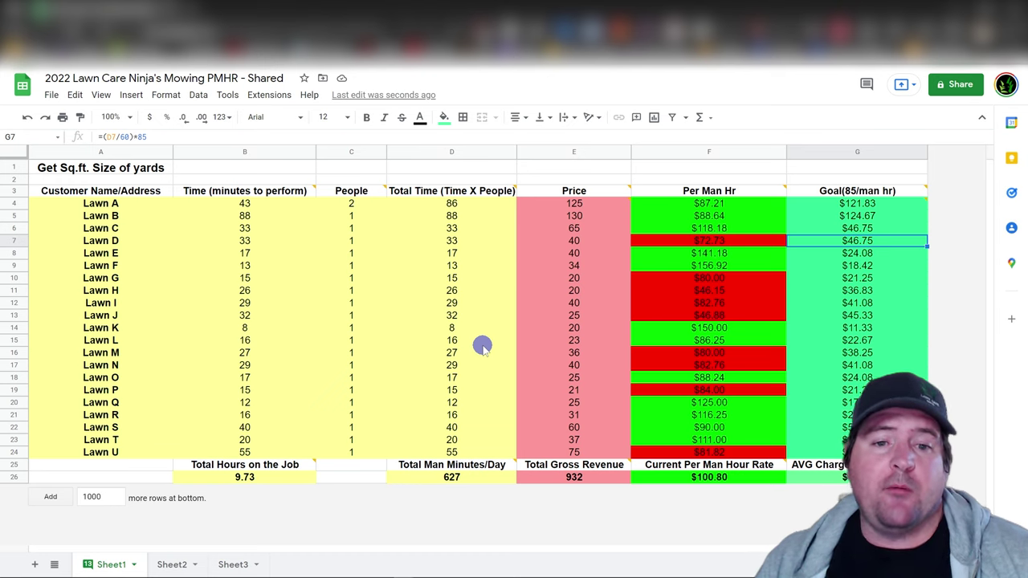
key(Left)
key(Left)
key(Left)
key(Left)
key(Left)
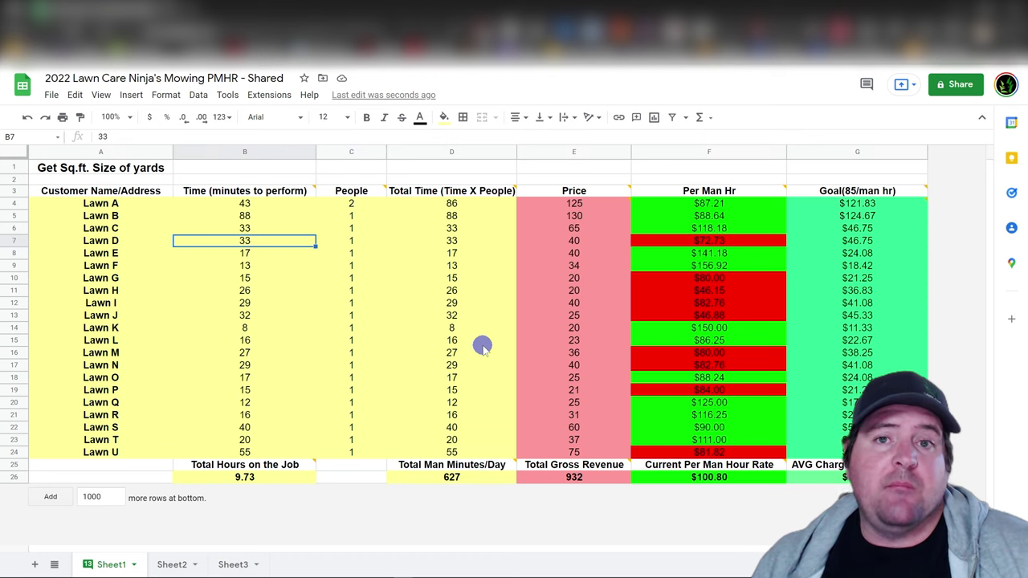
text(25)
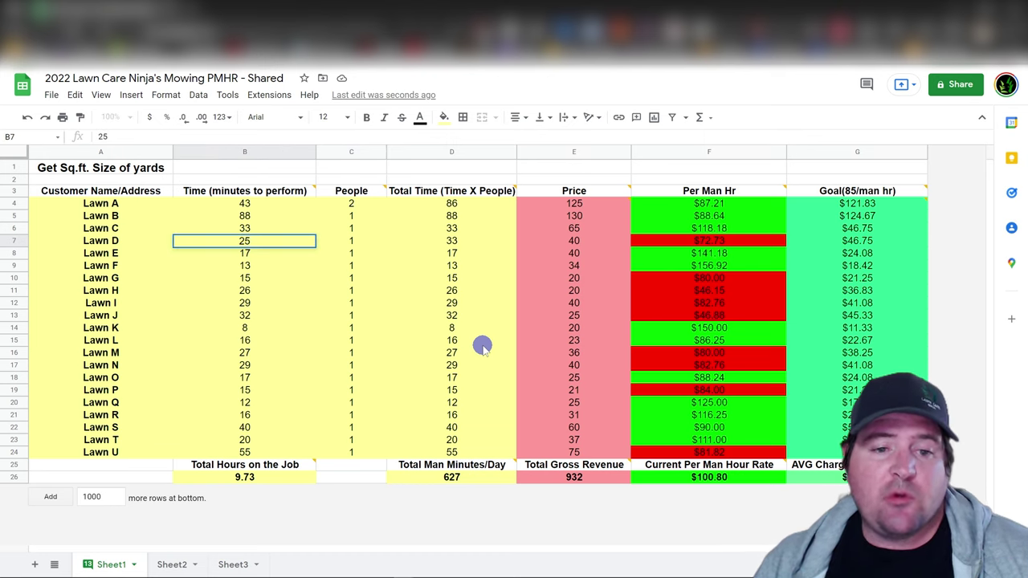
key(Right)
key(Right)
key(Right)
key(Right)
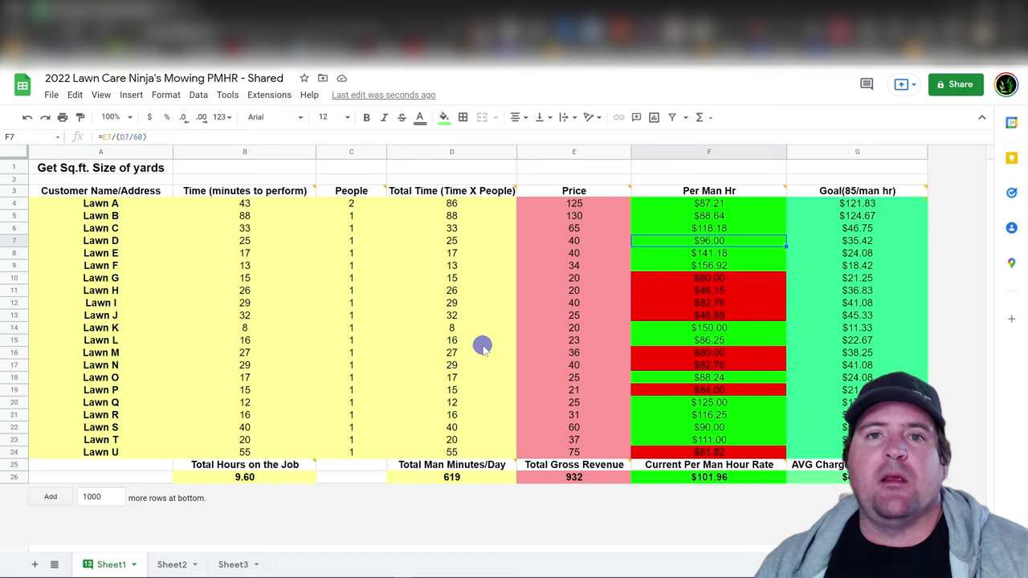
Examine the time, crew size, price, per-man-hour rate and goal price for Lawn H
click(244, 290)
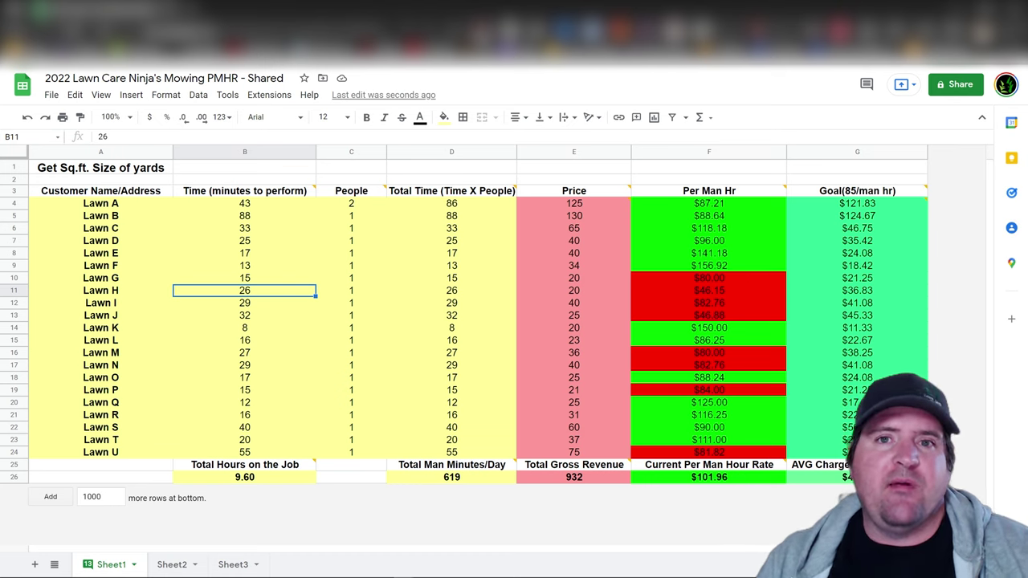
click(351, 290)
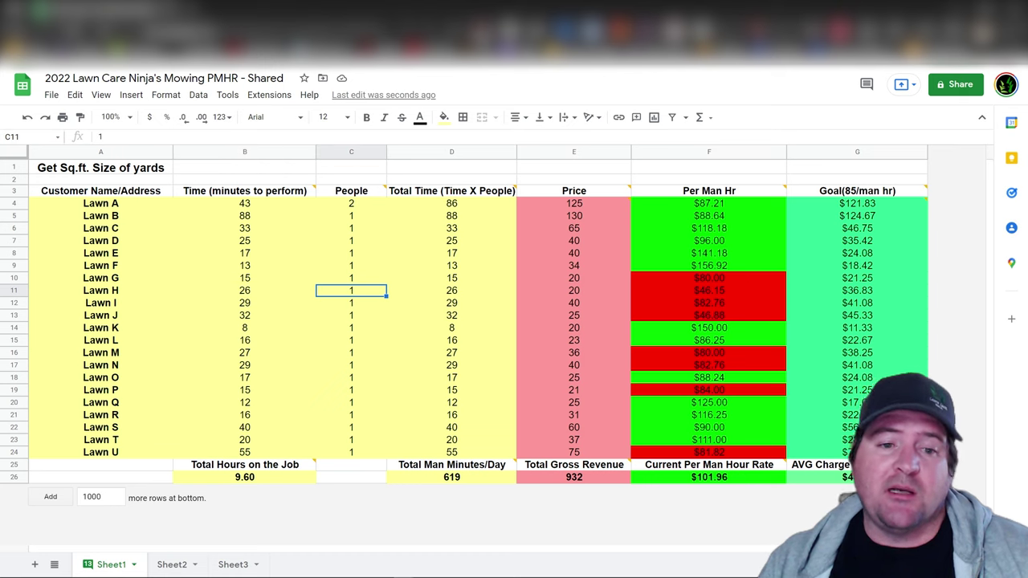
click(244, 290)
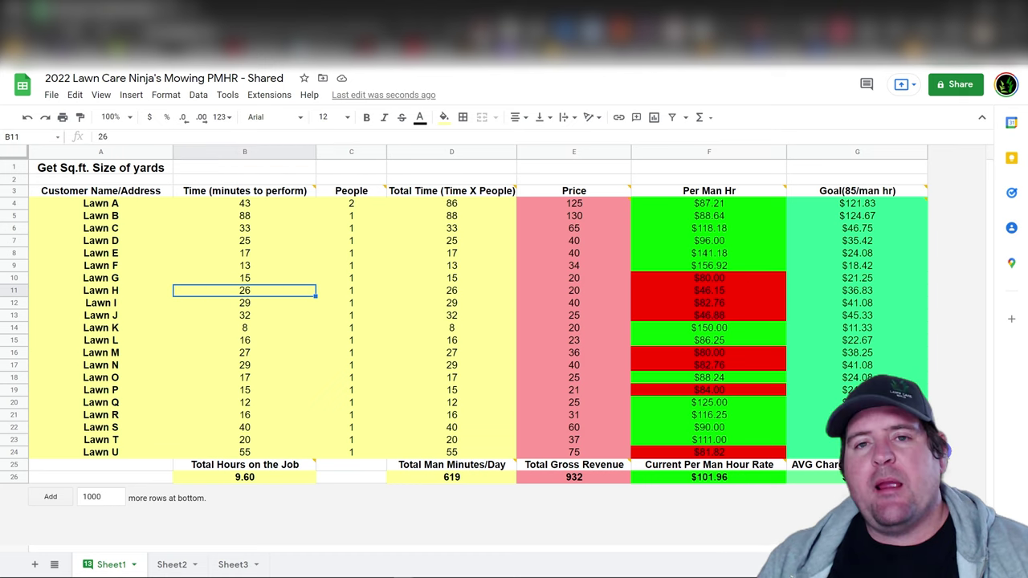
key(Right)
key(Right)
key(Right)
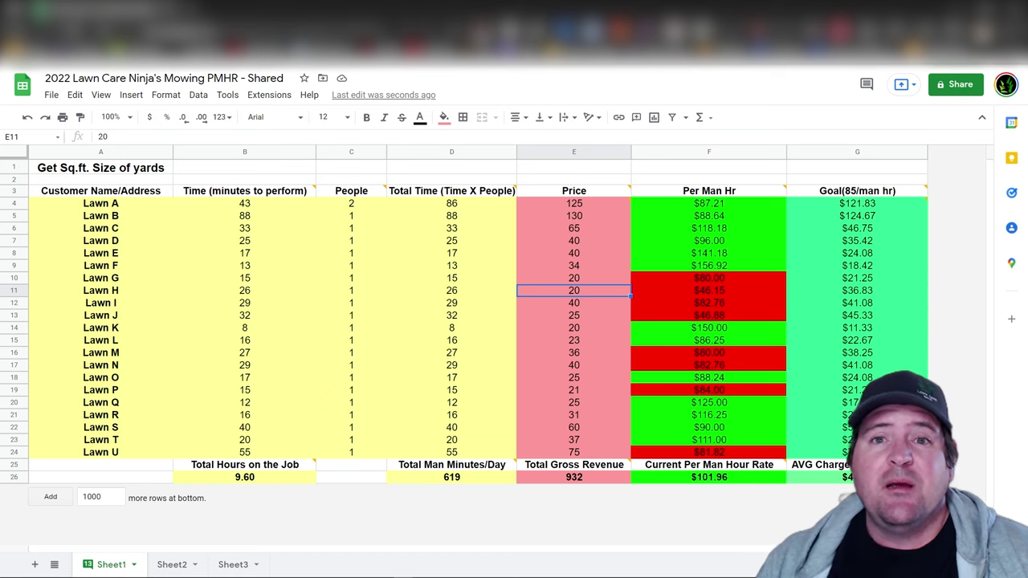
key(Right)
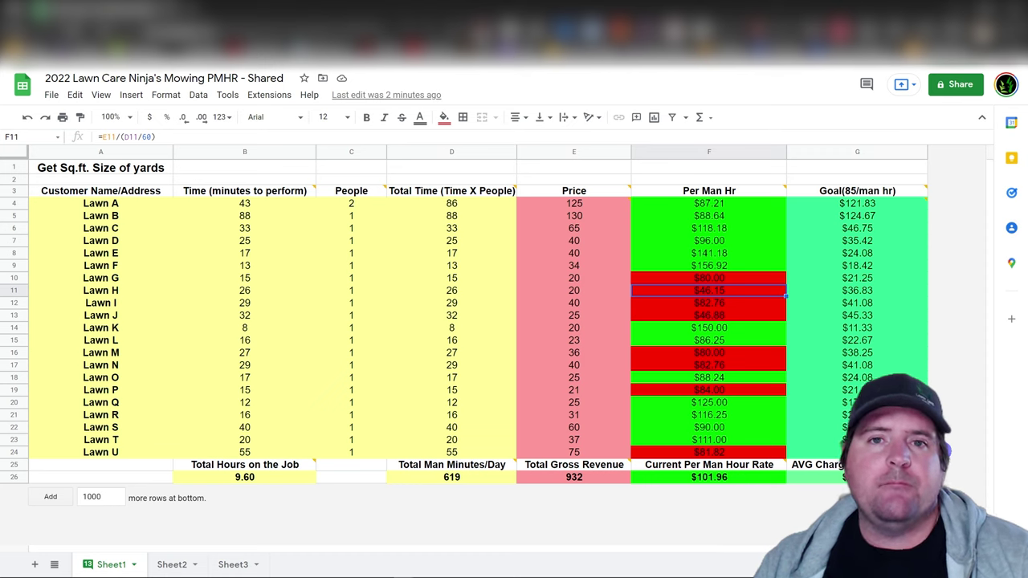
click(857, 290)
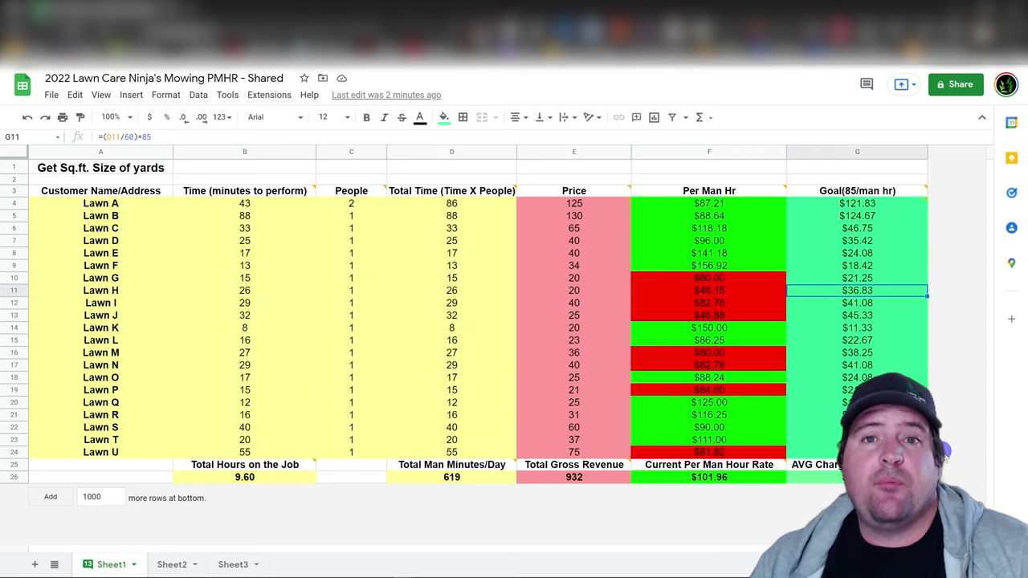
Set the price for Lawn H to 37 and check its per-man-hour rate
key(Left)
key(Left)
text(37)
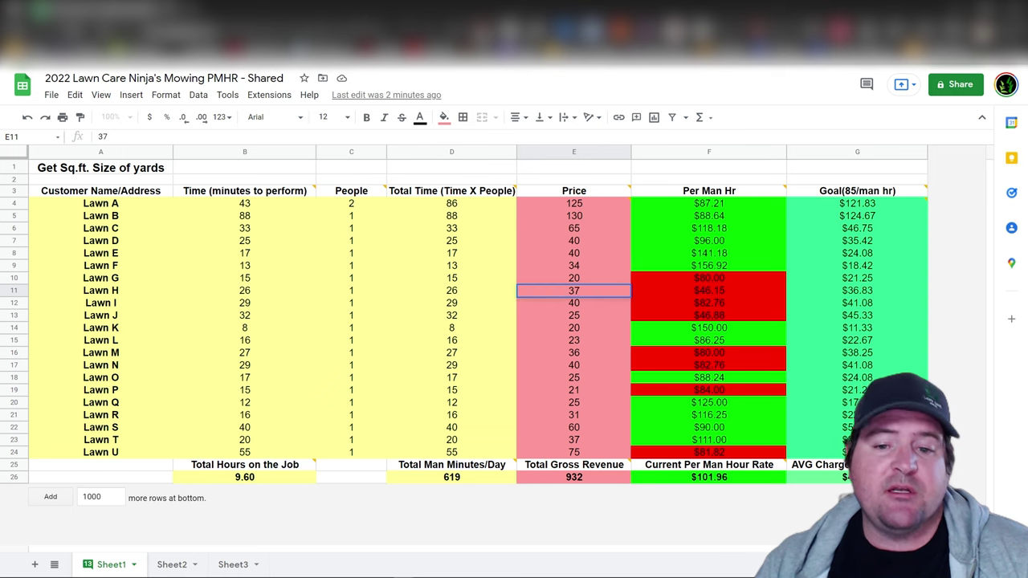
key(Tab)
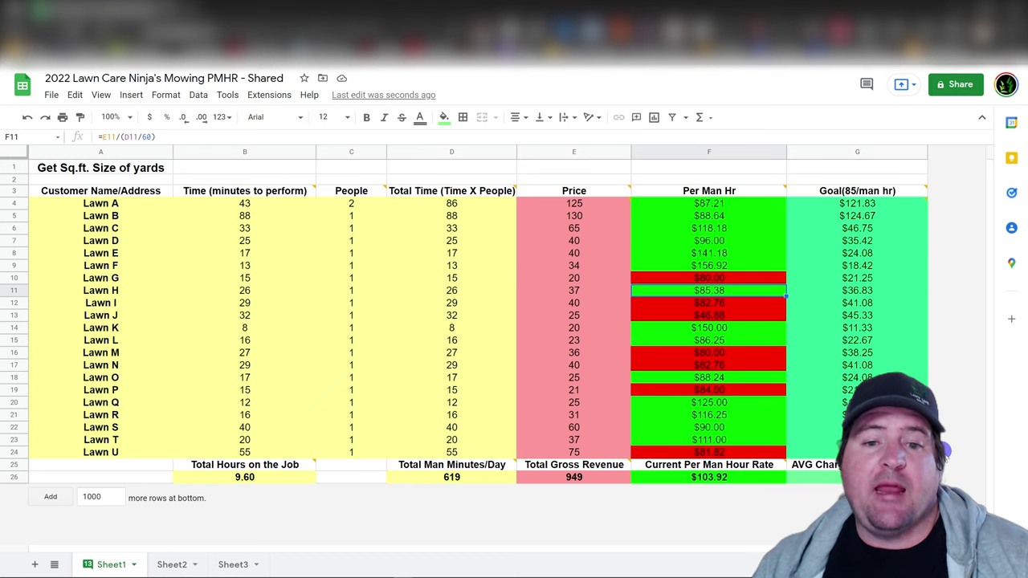
Set the price for Lawn H to 33
click(574, 290)
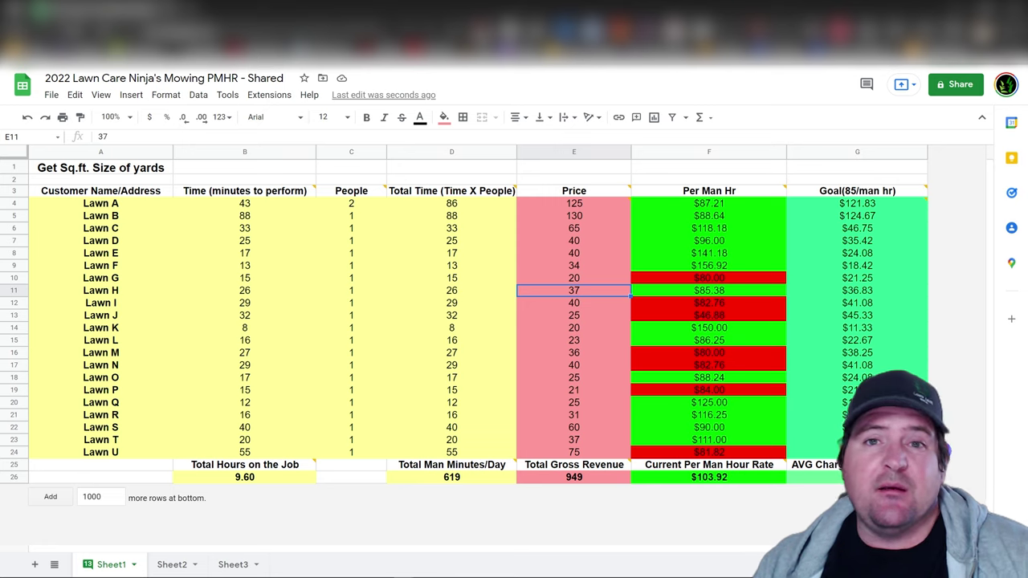
text(33)
key(Left)
key(Right)
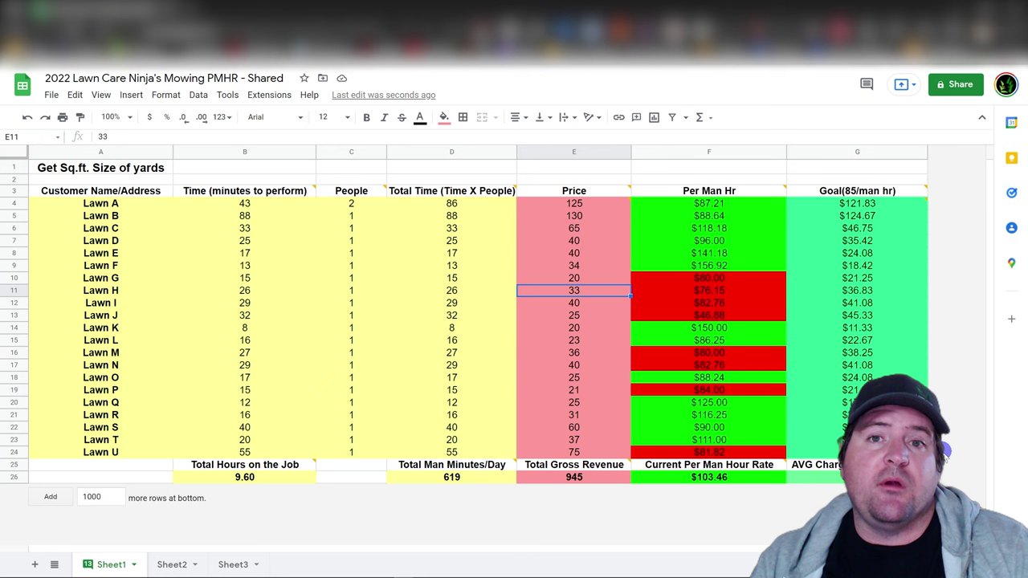
Change the goal formula for Lawn A to =(D4/60)*70, accepting the protected-range edit and suppressing the warning for 5 minutes
click(856, 203)
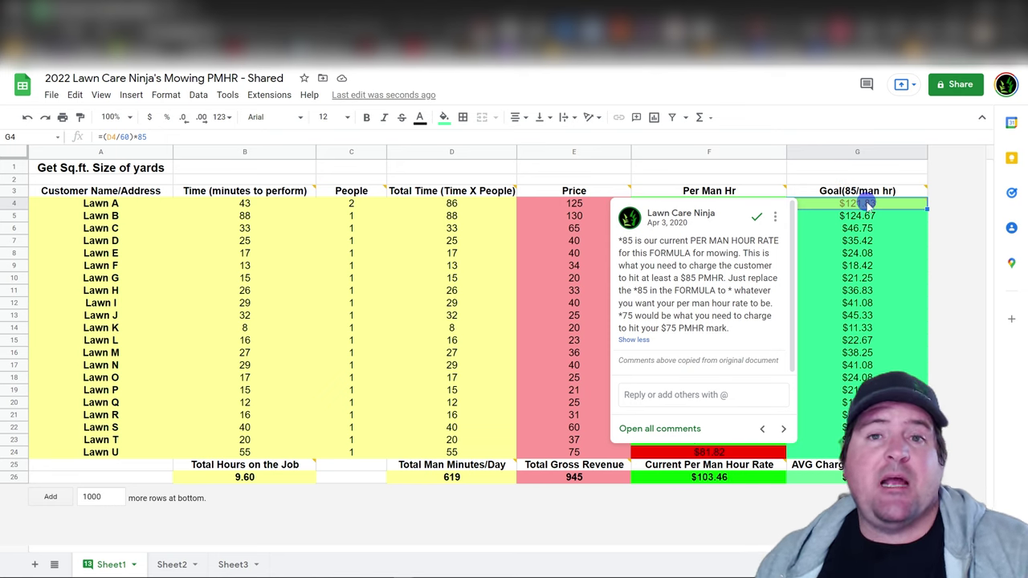
key(Down)
click(866, 205)
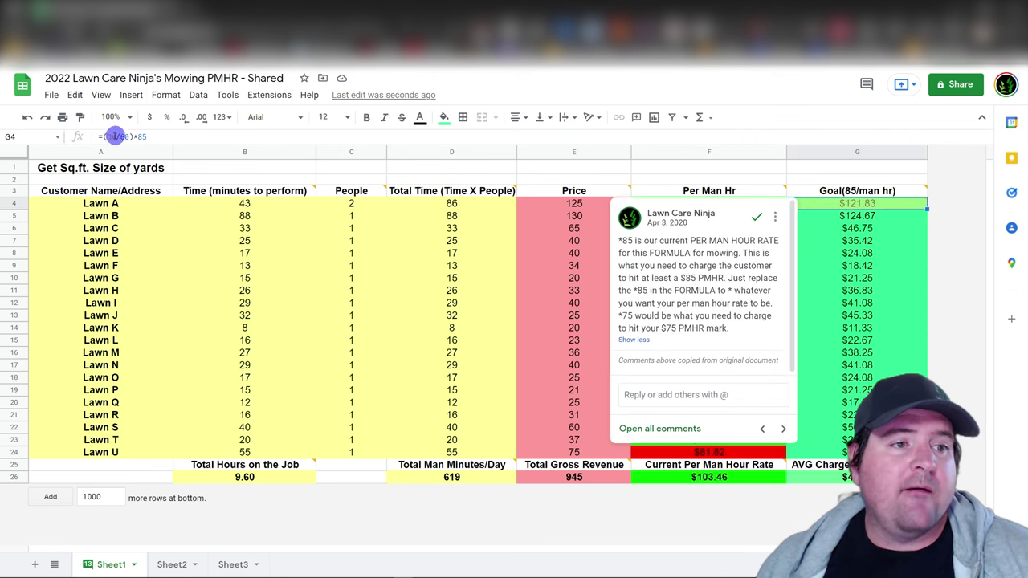
click(159, 137)
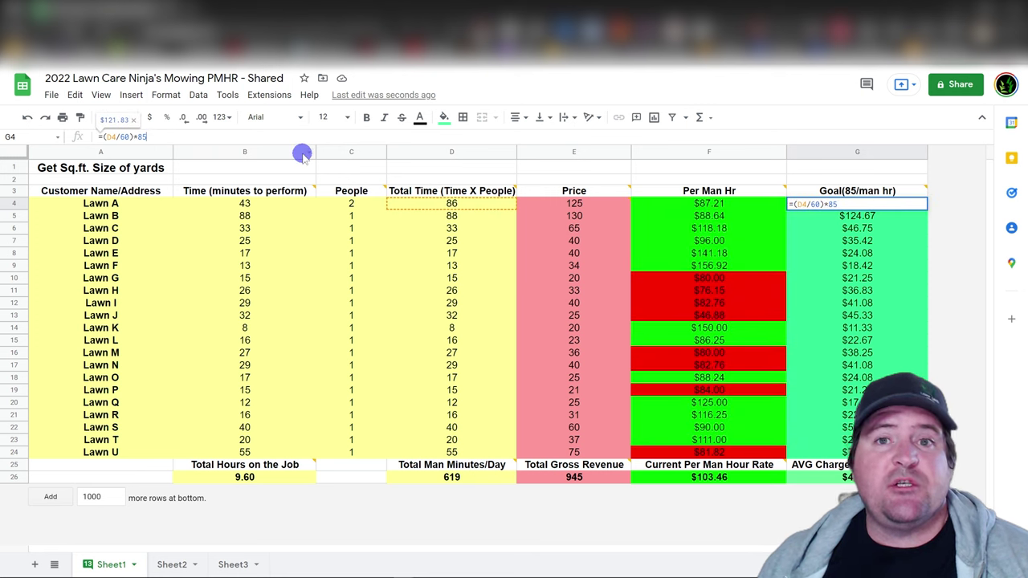
key(BackSpace)
key(BackSpace)
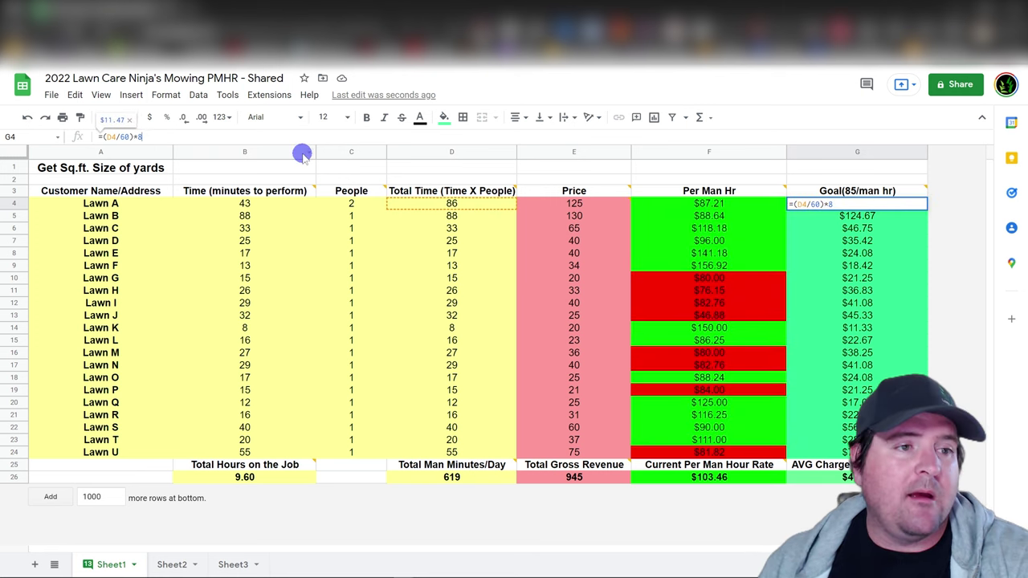
text(70)
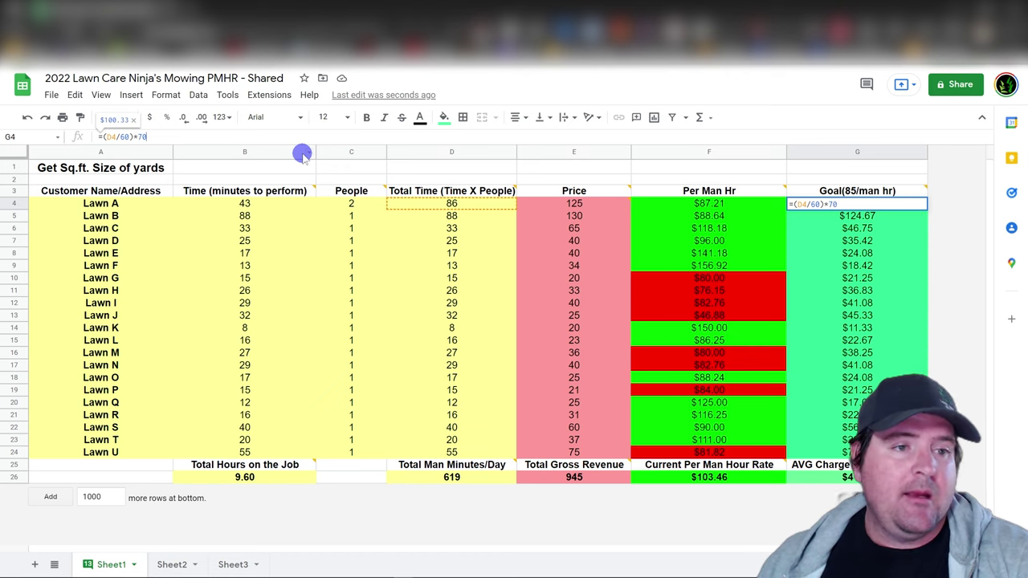
key(Return)
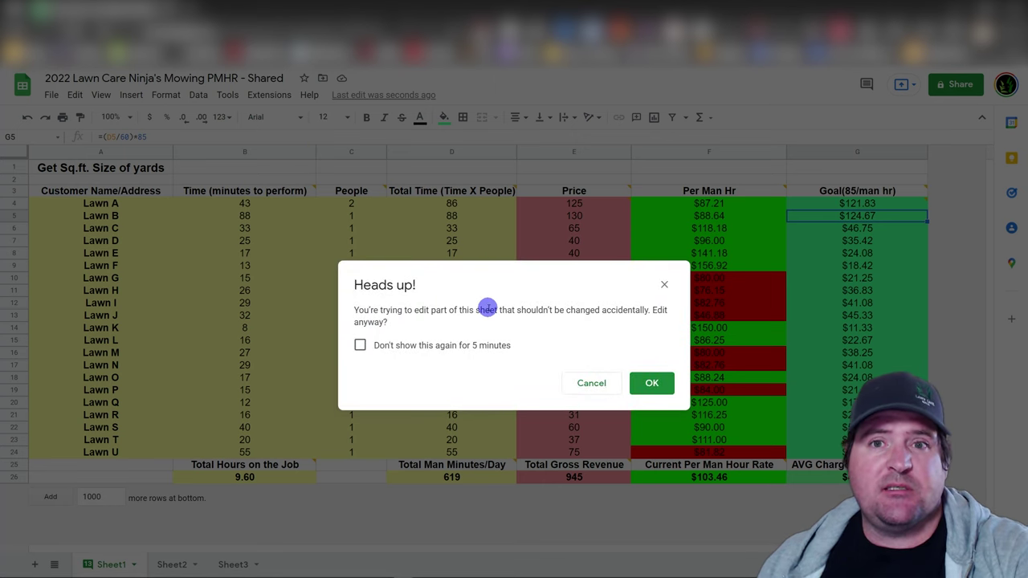
click(360, 346)
click(654, 384)
mouse_move(877, 207)
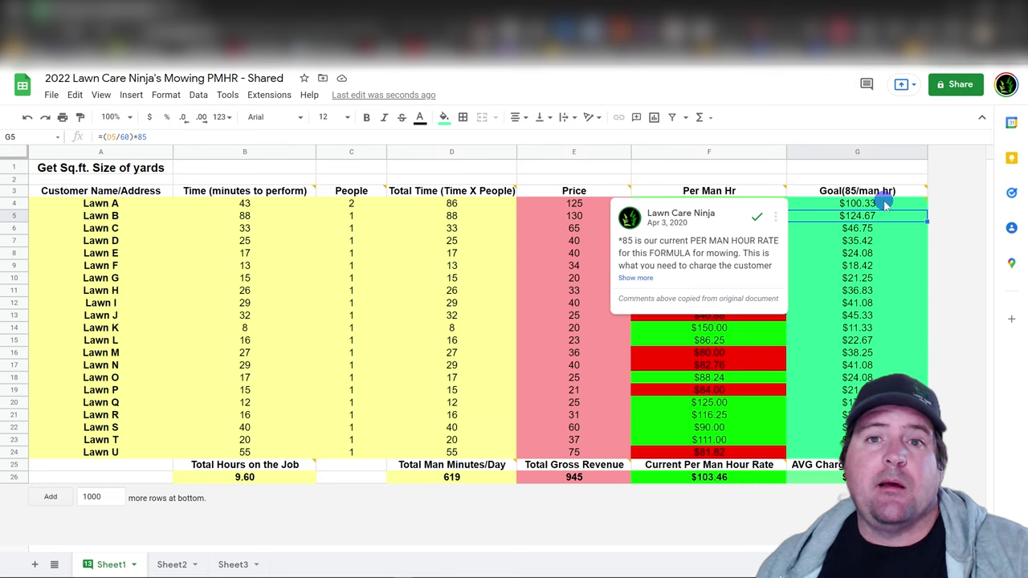
click(876, 204)
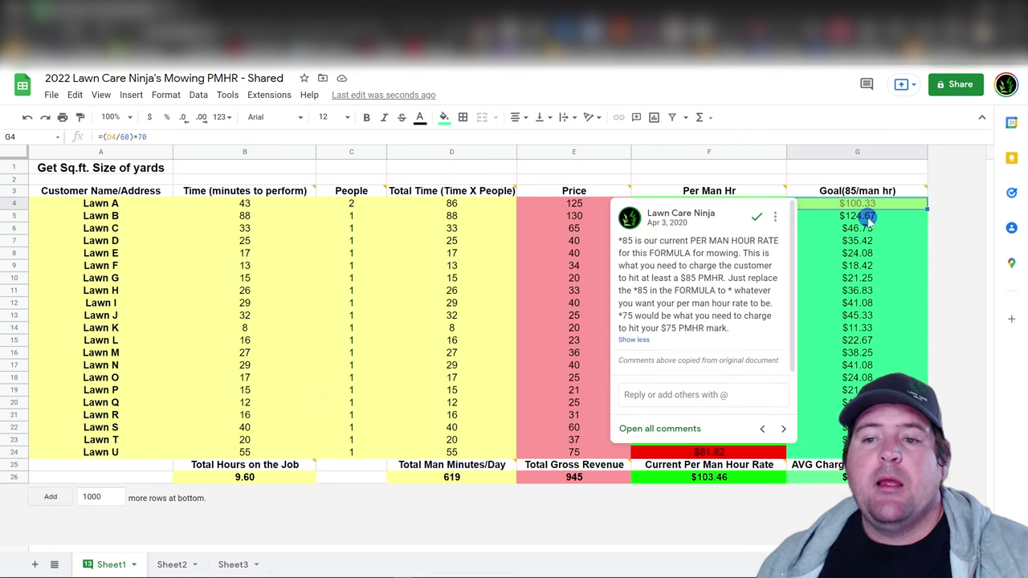
Change the goal formula for Lawn B to =(D5/60)*70
click(868, 216)
click(159, 137)
key(BackSpace)
key(BackSpace)
text(70)
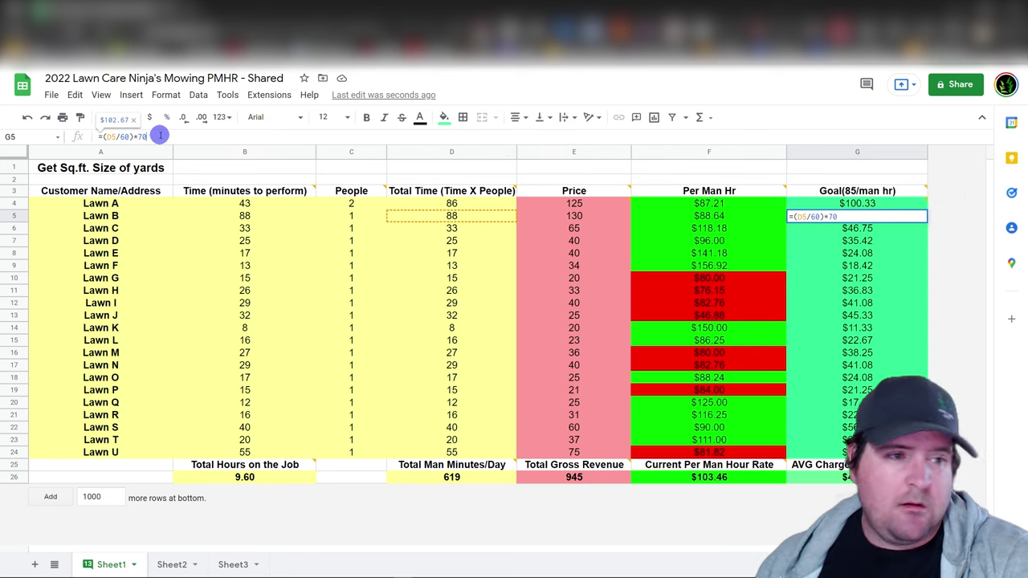
key(Return)
Change the goal formula for Lawn C to =(D6/60)*70
click(169, 136)
key(BackSpace)
key(BackSpace)
text(70)
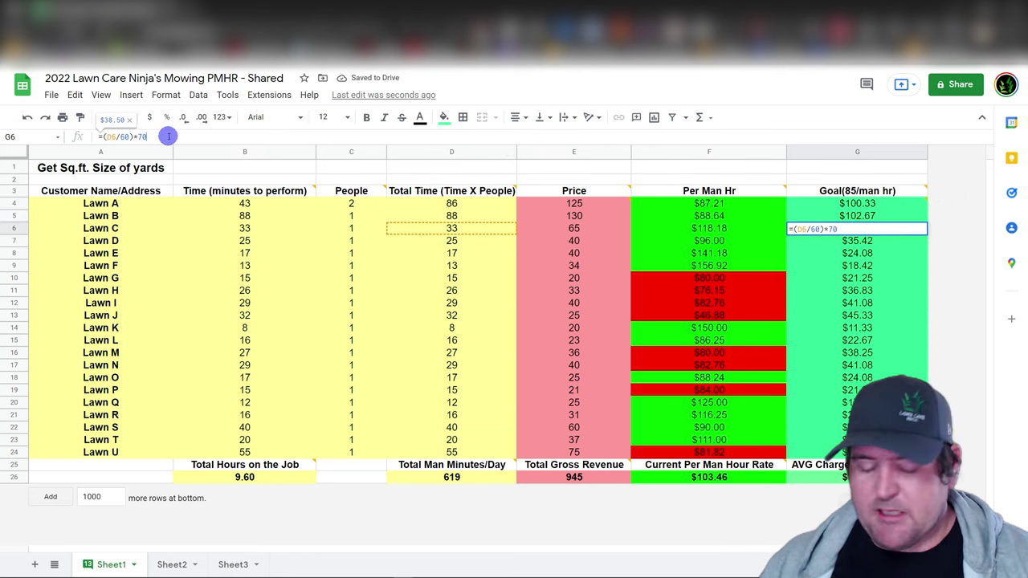
key(Return)
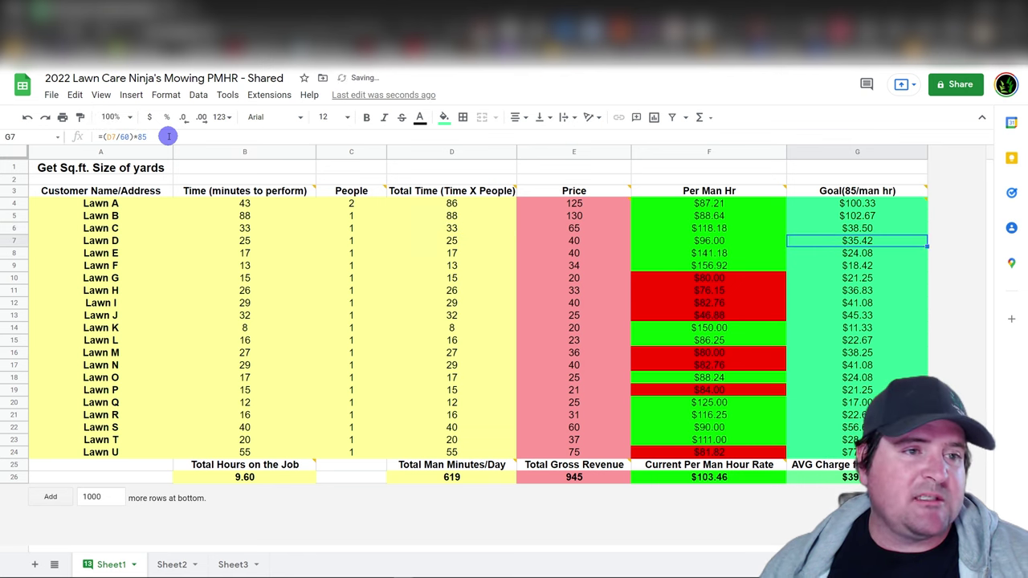
Change the goal column header to Goal(70/man hr) and select the goal prices from Lawn A to Lawn U
click(861, 197)
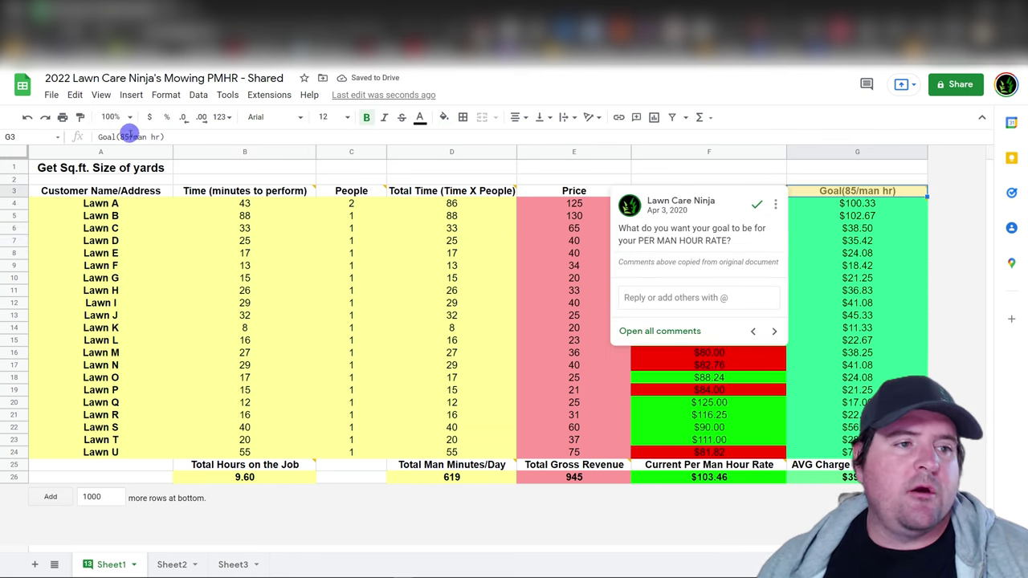
double_click(127, 136)
text(70)
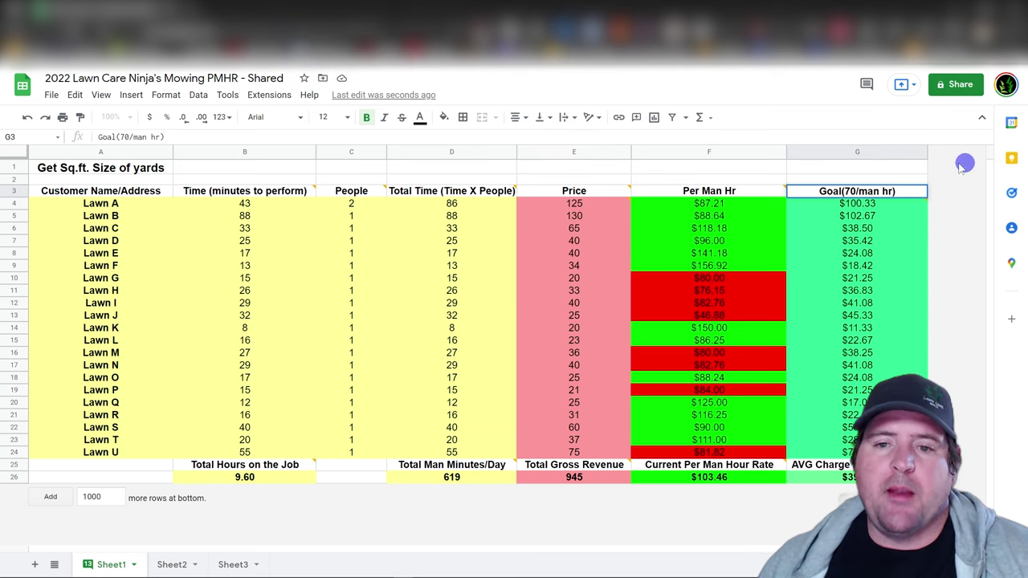
mouse_move(733, 206)
mouse_down()
mouse_move(719, 286)
mouse_move(721, 420)
mouse_move(719, 203)
mouse_up()
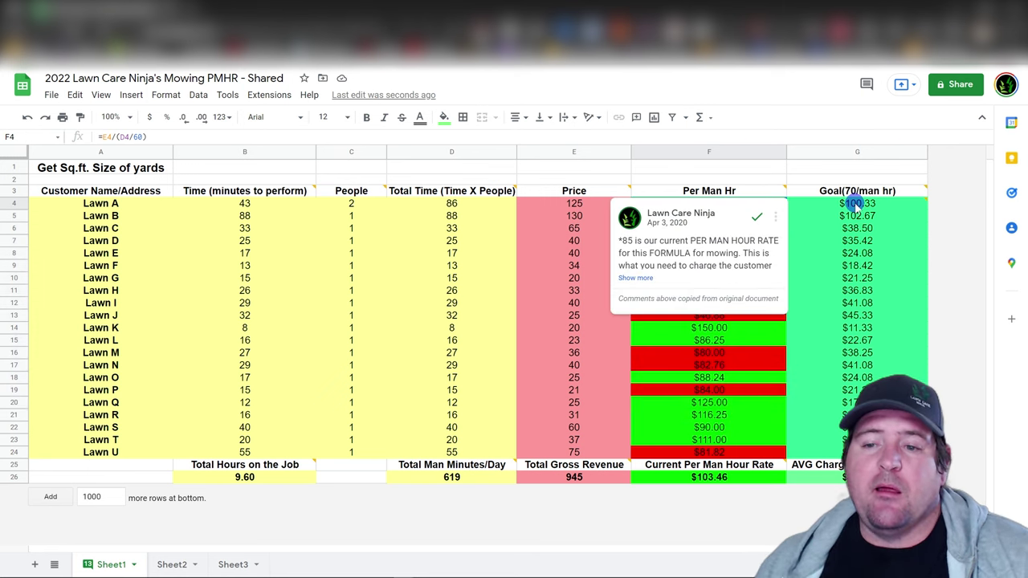
drag(856, 205, 858, 452)
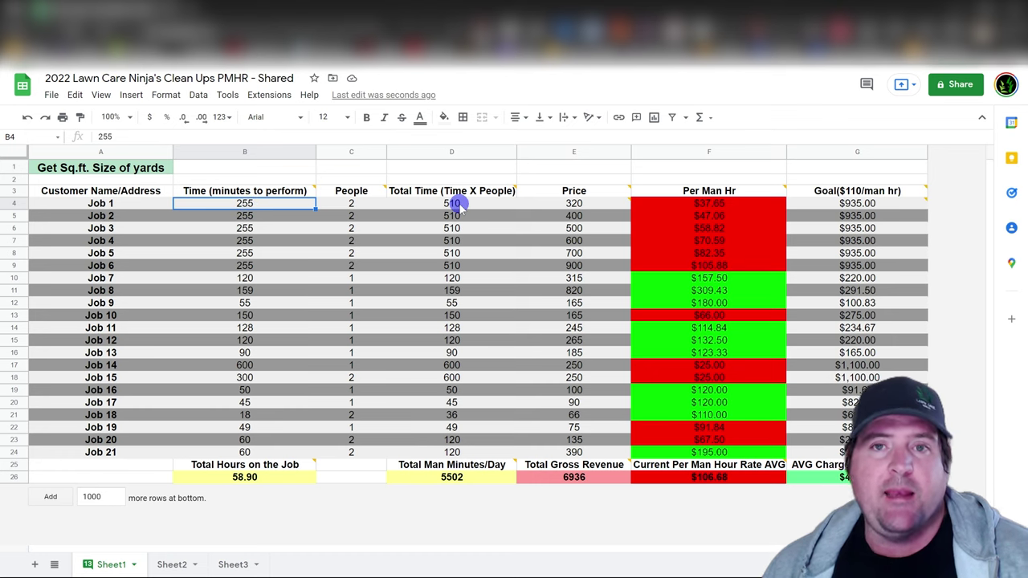
In the Clean Ups PMHR spreadsheet, set the time for Job 6 to 235 minutes and check its per-man-hour rate
mouse_move(593, 191)
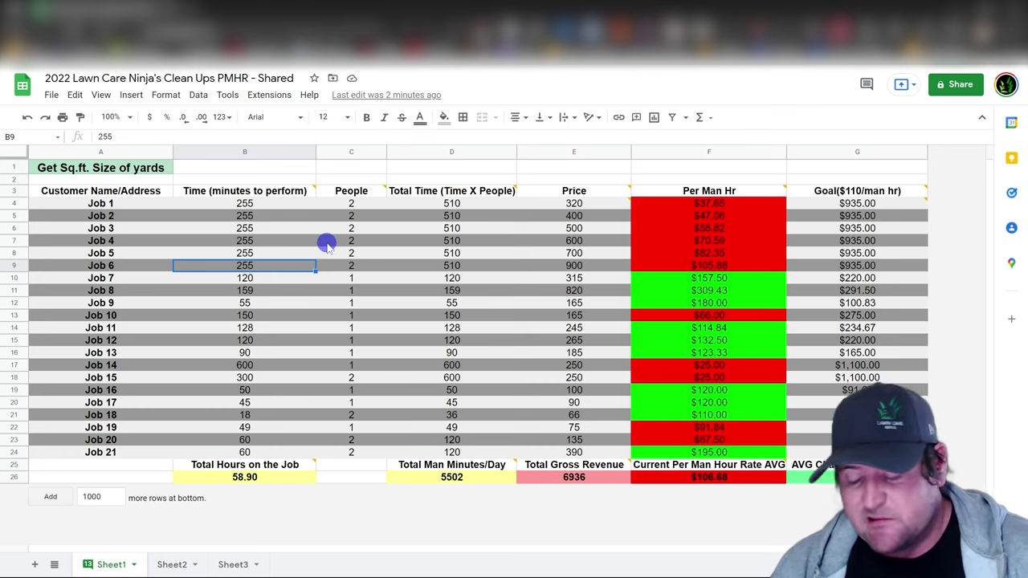
text(2)
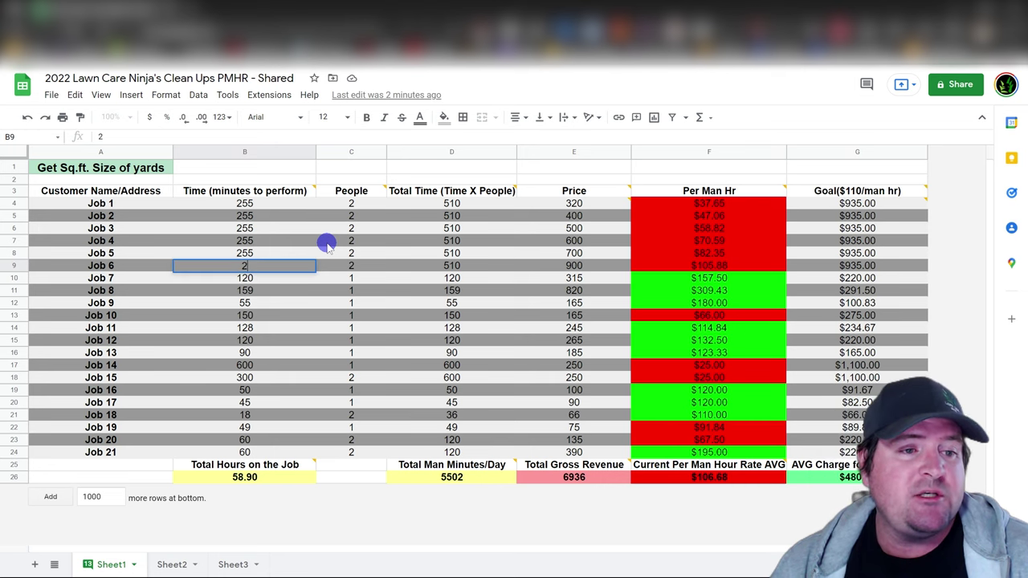
text(35)
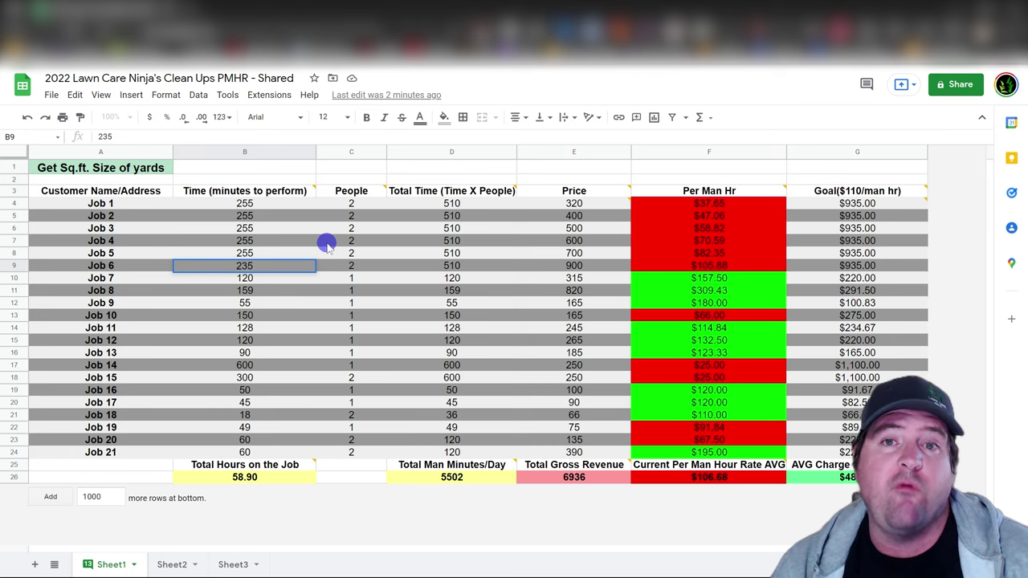
key(Tab)
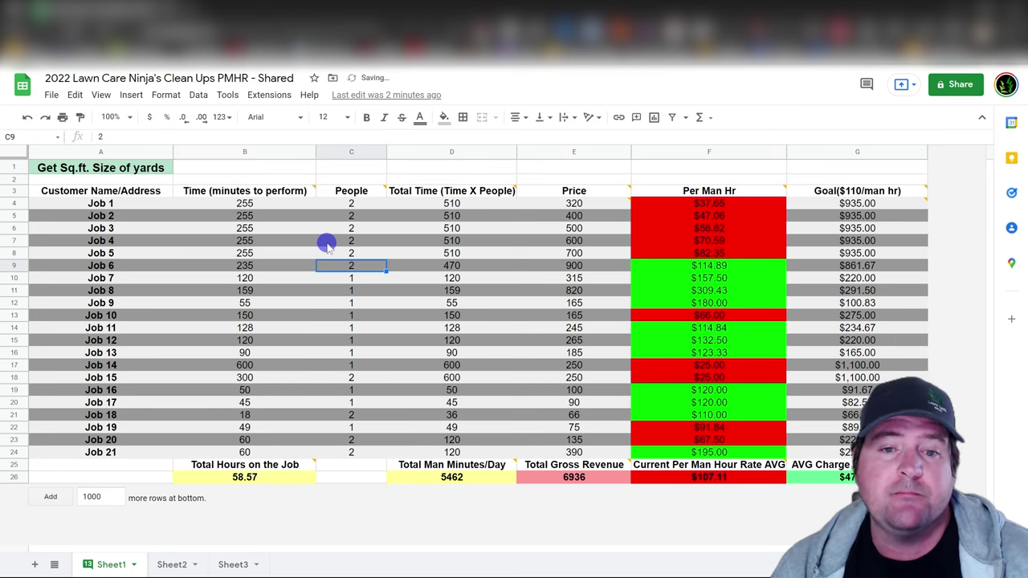
key(Tab)
key(Tab)
key(Tab)
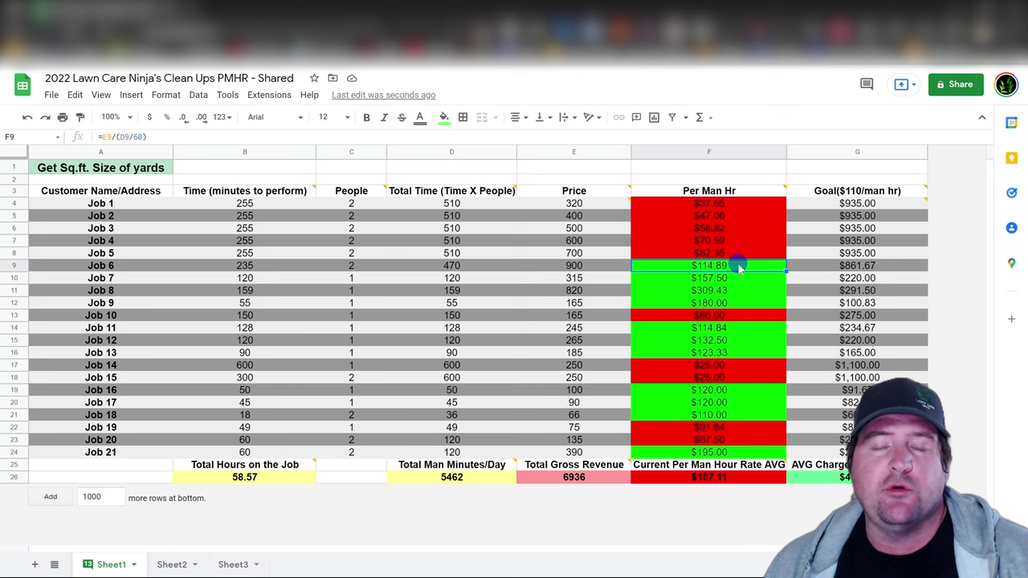
Set the time for Job 1 to 235 minutes
click(264, 206)
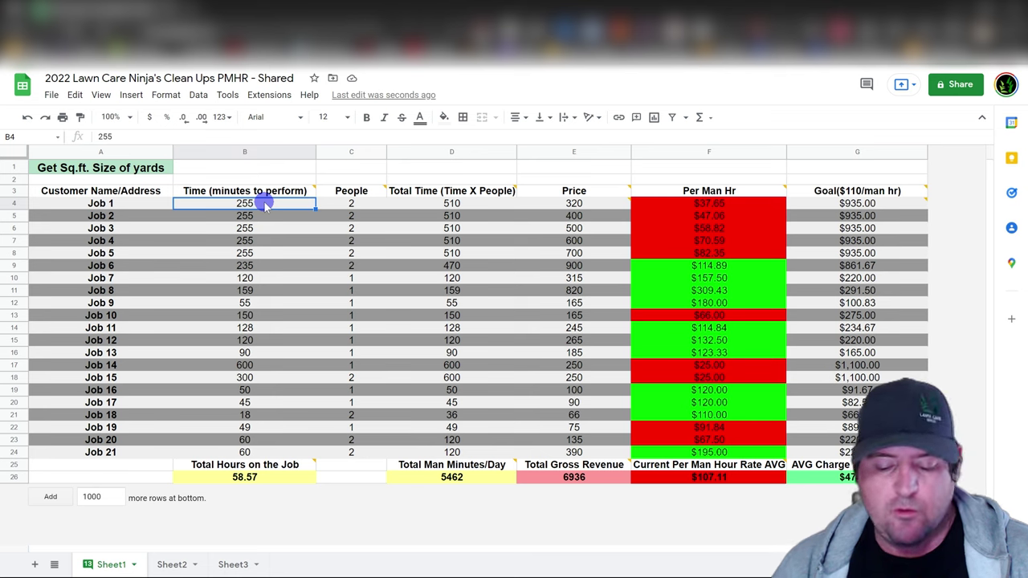
text(235)
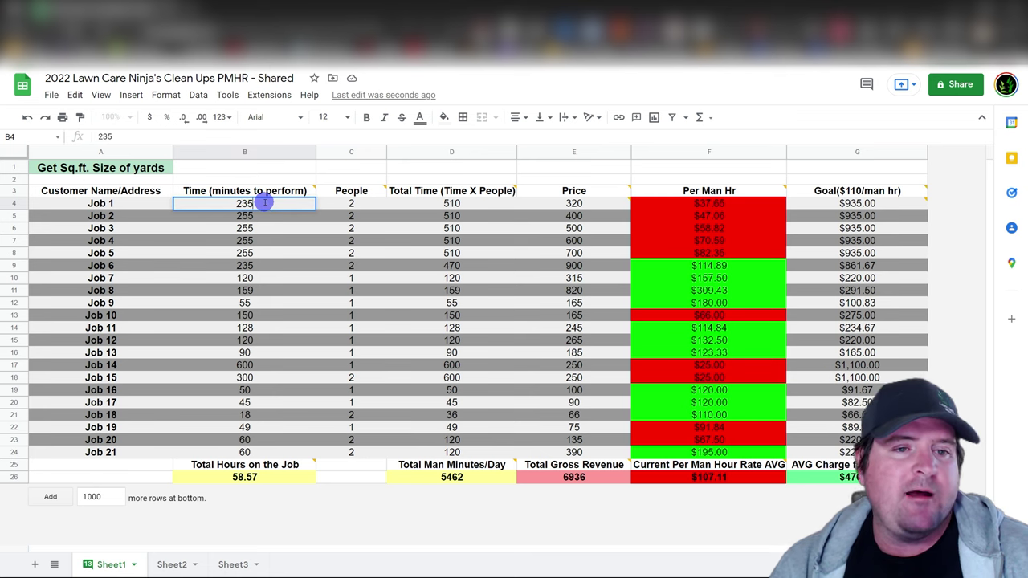
key(Tab)
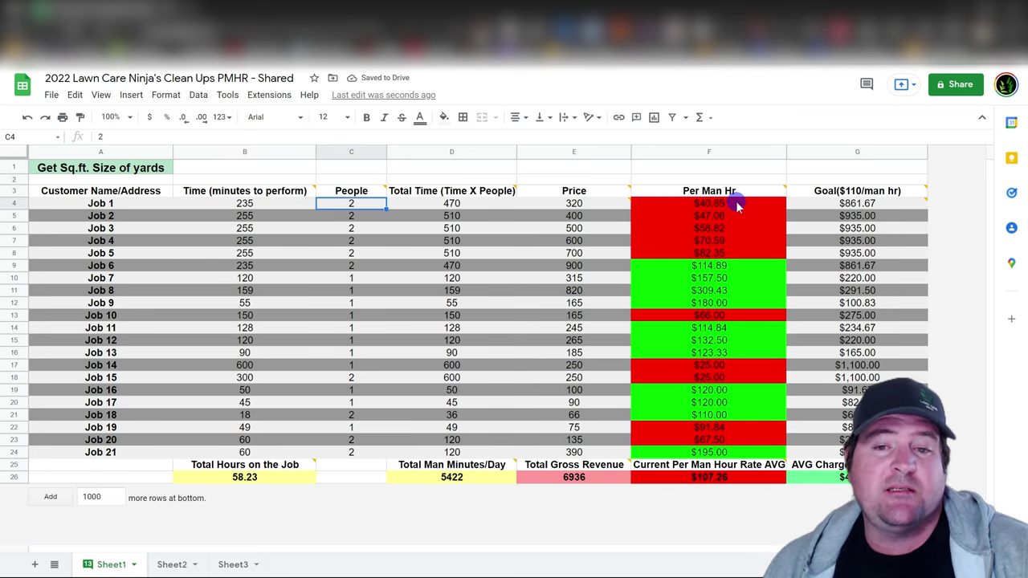